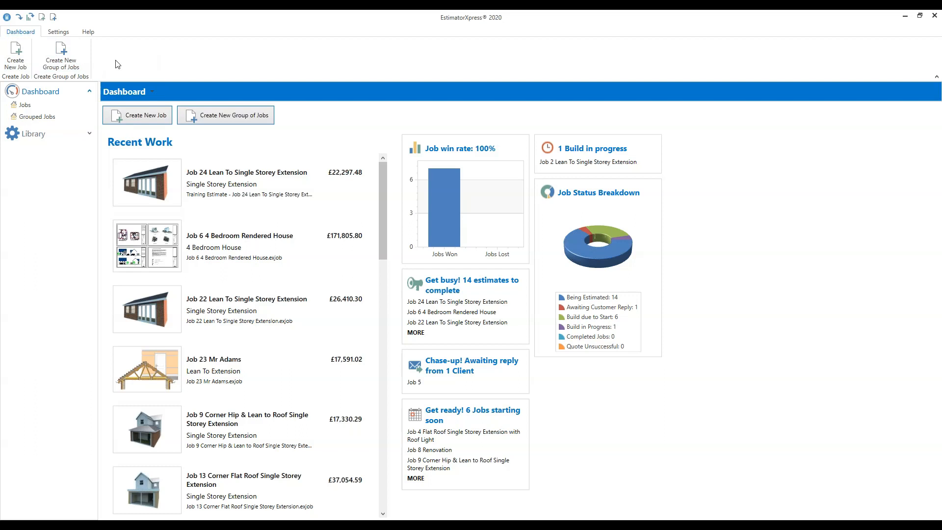
click(59, 32)
click(89, 32)
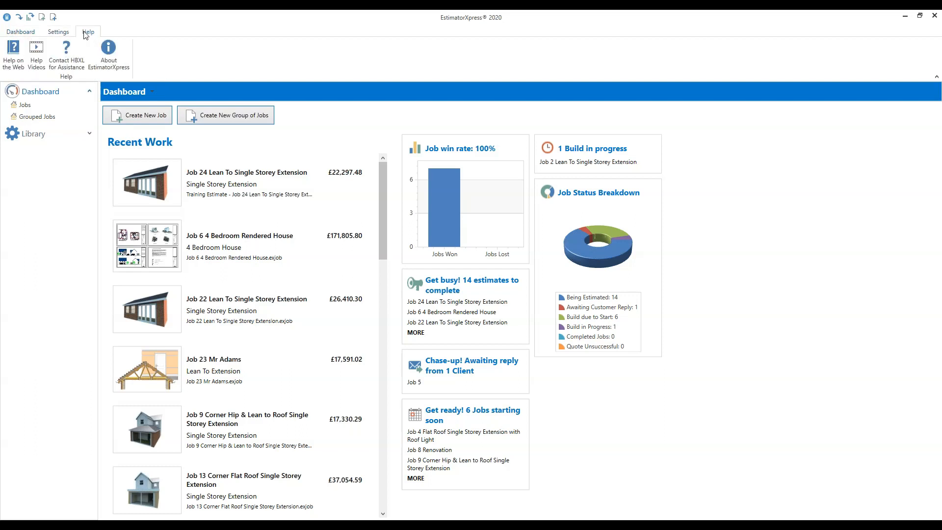
click(59, 32)
click(25, 33)
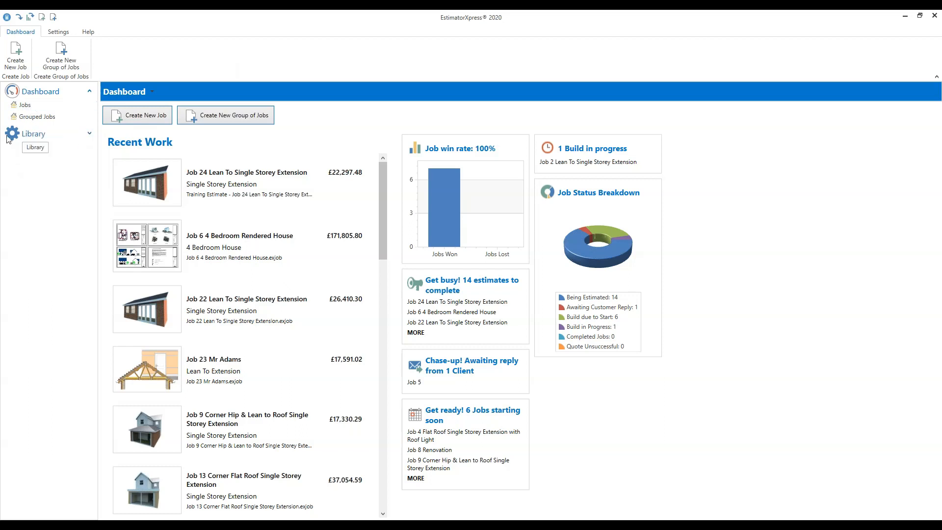
Step: Open the Labour section of the Master Price Book from the library's price books
click(33, 135)
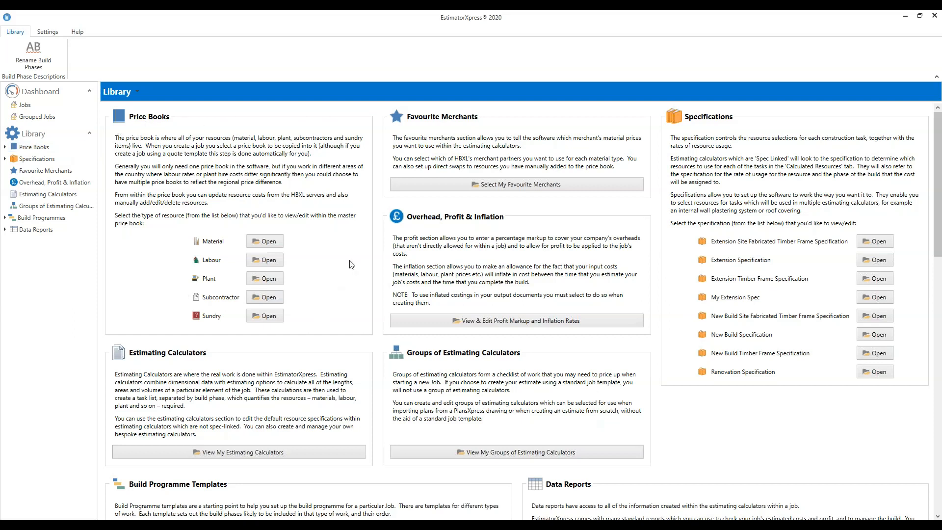
click(37, 147)
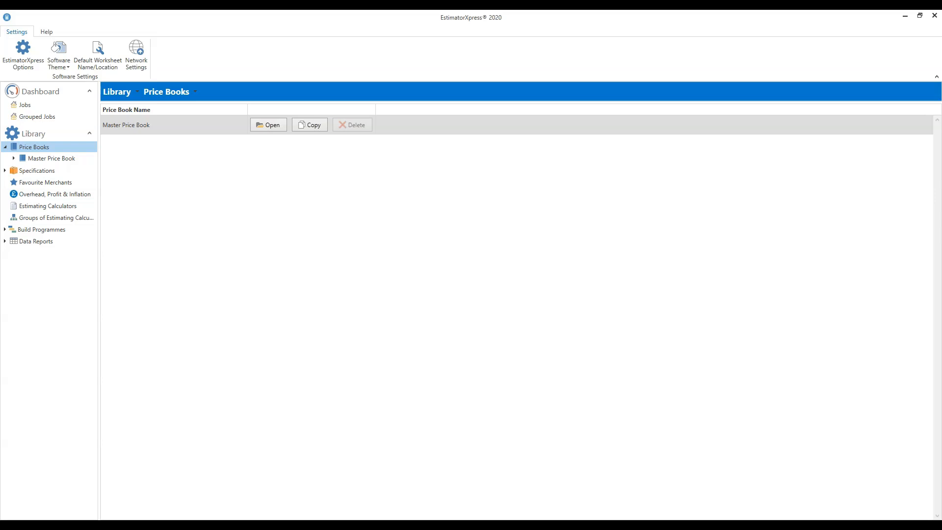
click(270, 127)
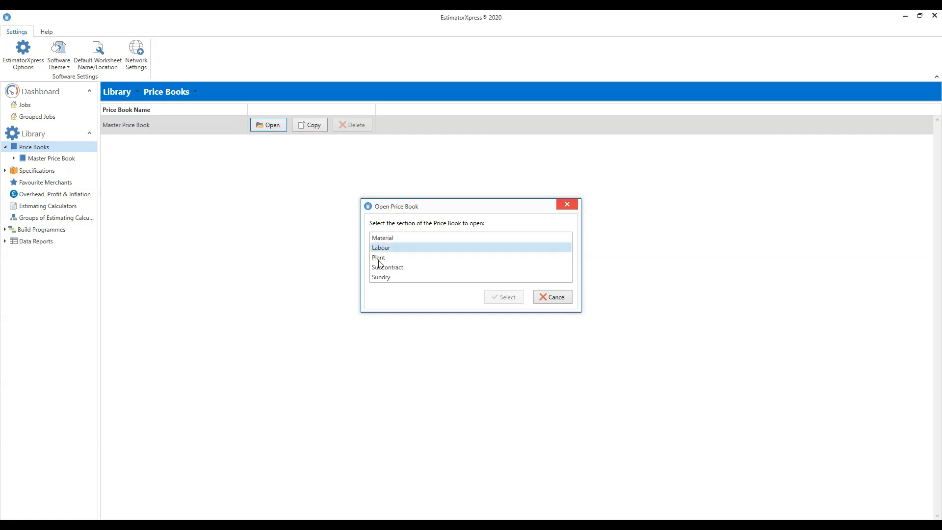
click(395, 252)
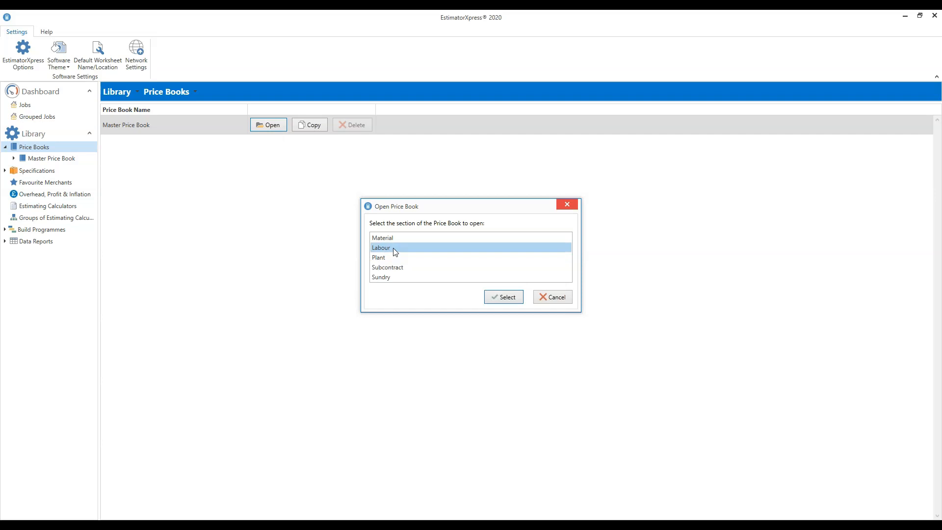
click(504, 297)
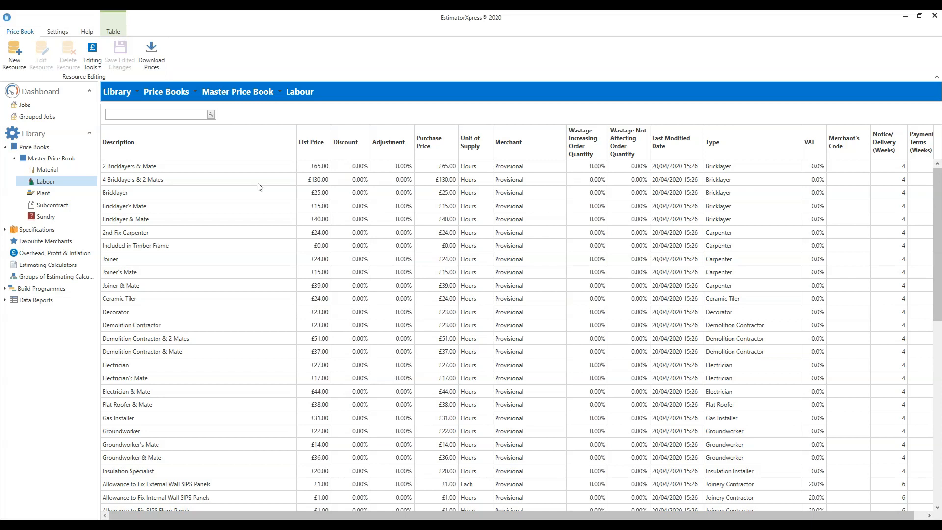
Step: Unlock the purchase prices of the labour resources for direct editing with Edit Prices
click(274, 193)
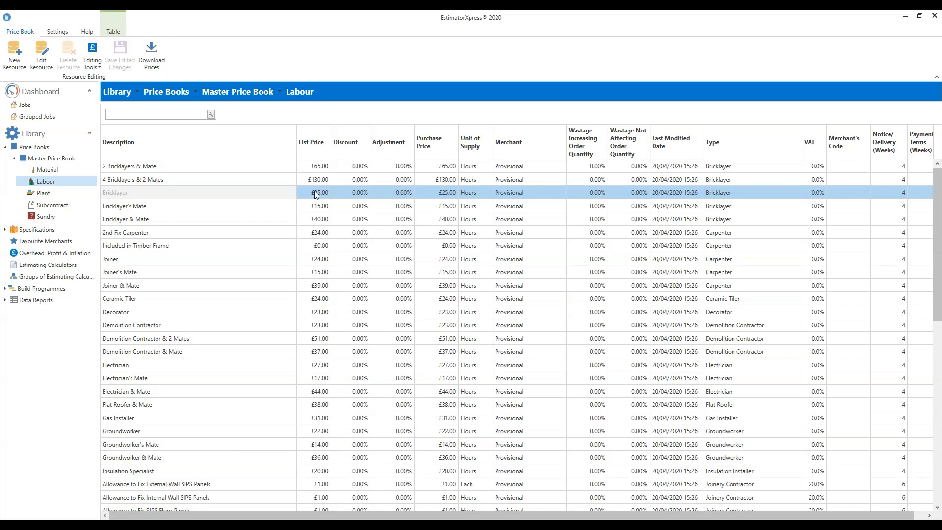
click(154, 258)
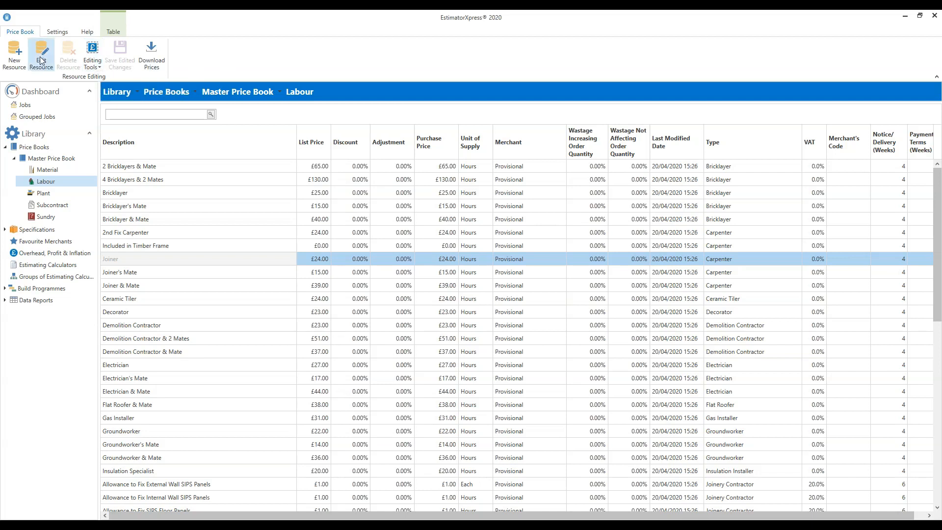
click(93, 63)
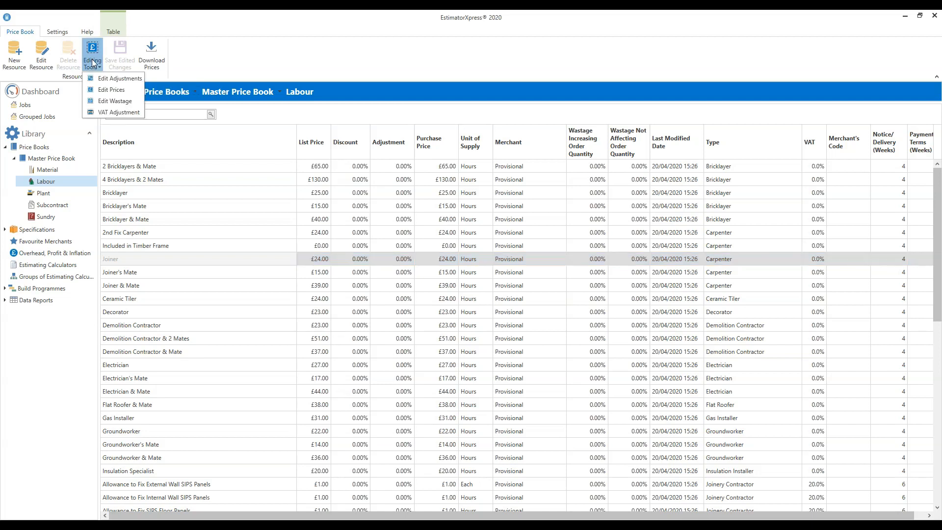
click(129, 93)
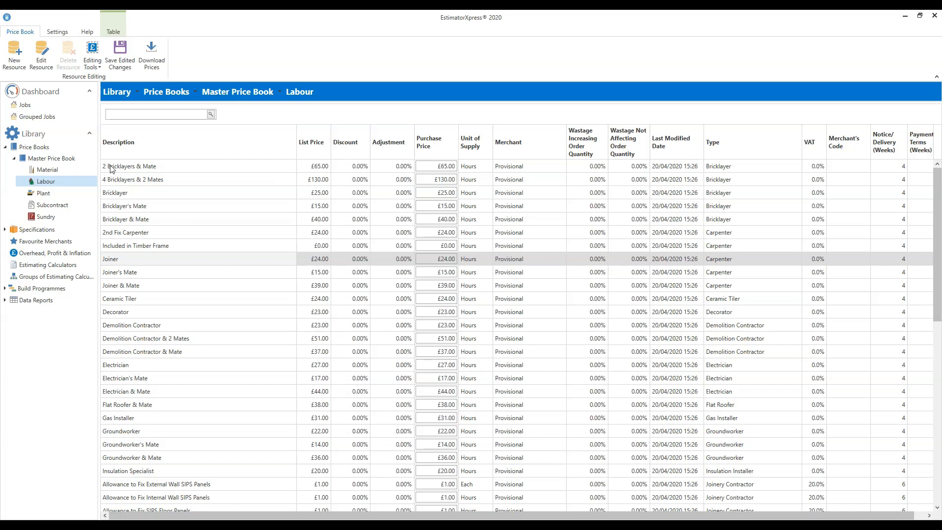
Step: Set the purchase price of Bricklayer to £23.00 and of Bricklayer's Mate to £14.00
click(113, 195)
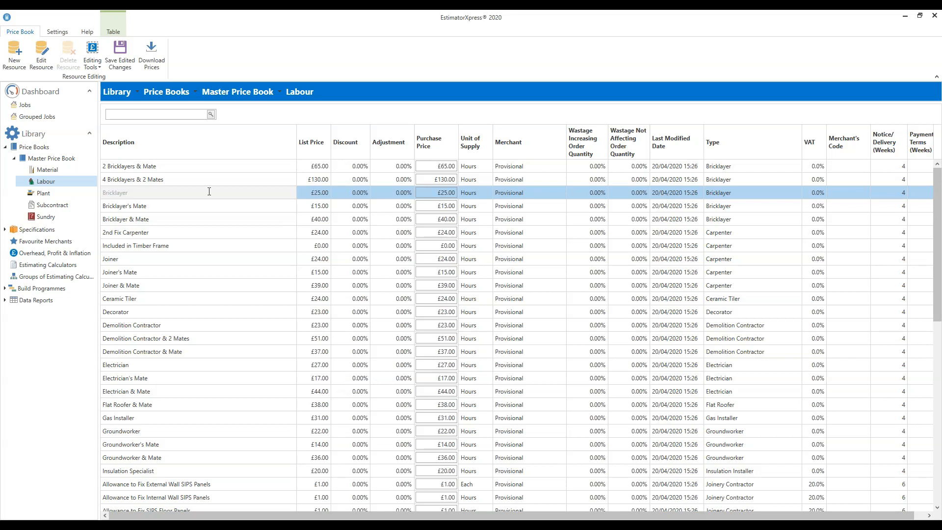
click(435, 194)
drag(435, 194, 466, 193)
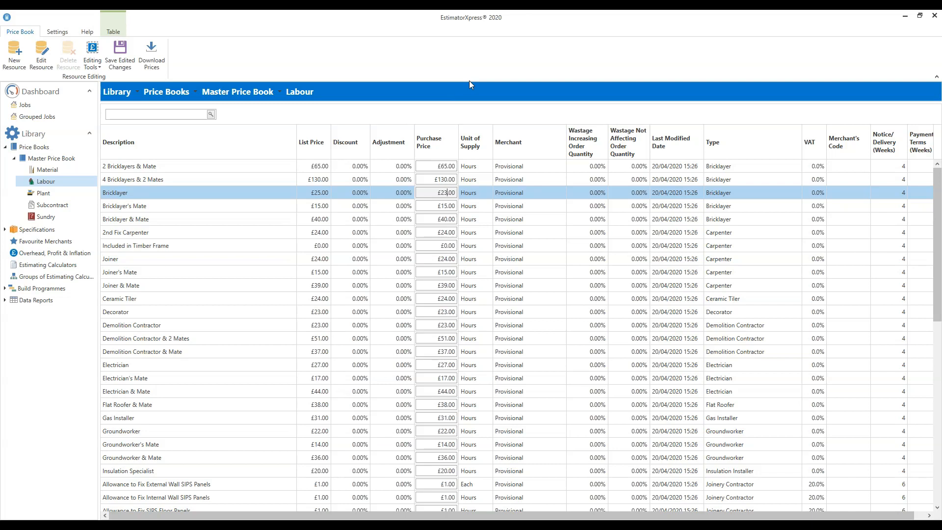
drag(438, 192, 463, 195)
click(276, 210)
click(434, 205)
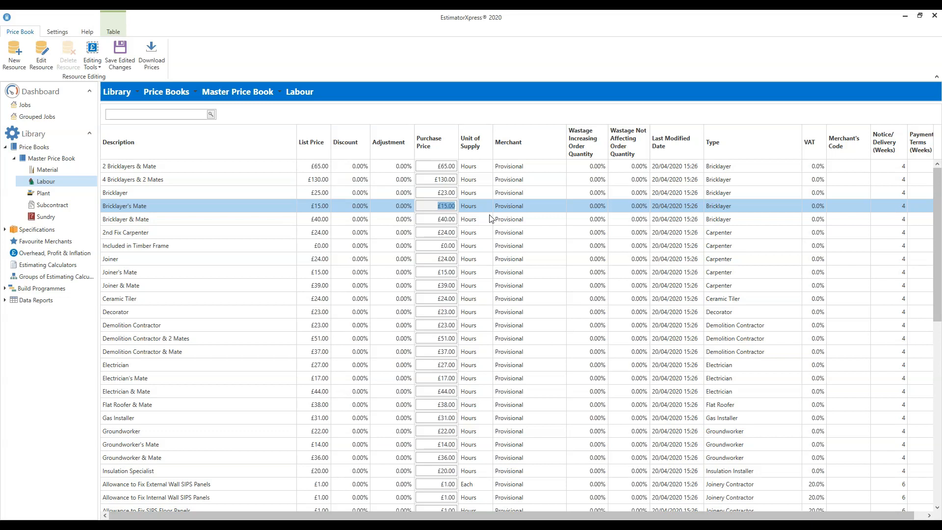
text(14)
Step: Set the purchase price of the Bricklayer & Mate resource to £37.00
click(259, 223)
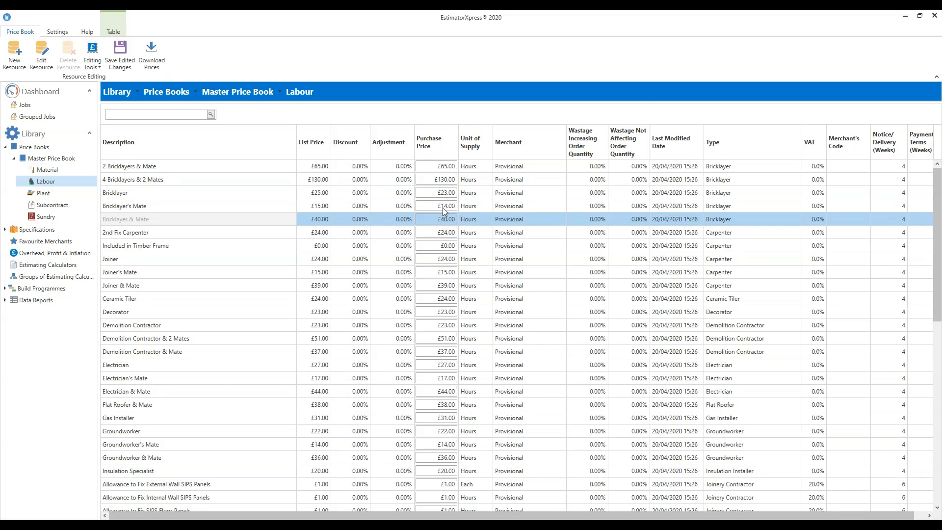
drag(436, 219, 475, 229)
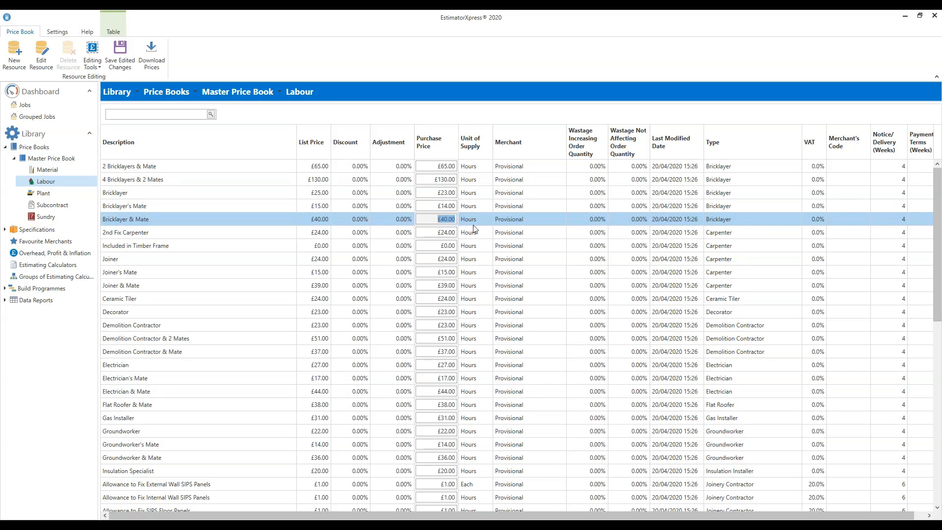
text(37.00)
click(450, 220)
Step: Set the purchase price of 2 Bricklayers & Mate to £60.00 and of 4 Bricklayers & 2 Mates to £120.00
click(434, 169)
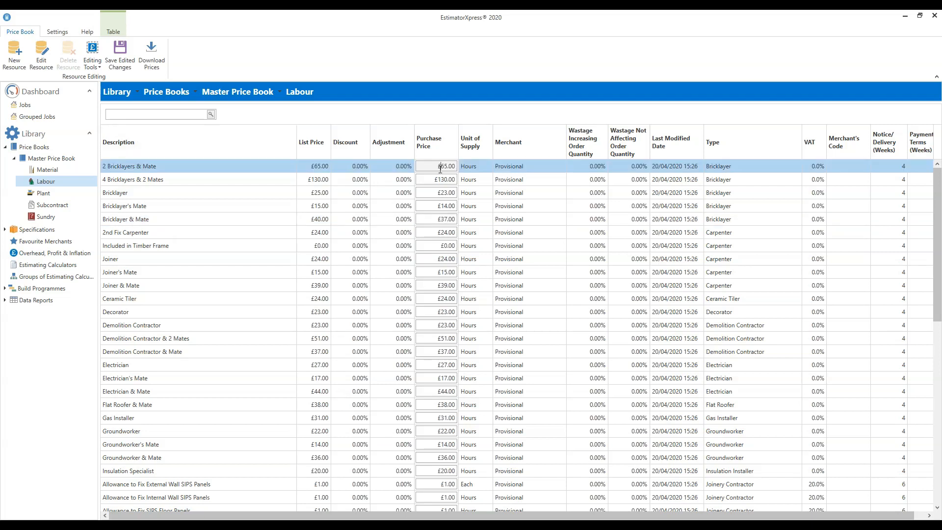
click(442, 167)
text(60)
click(437, 180)
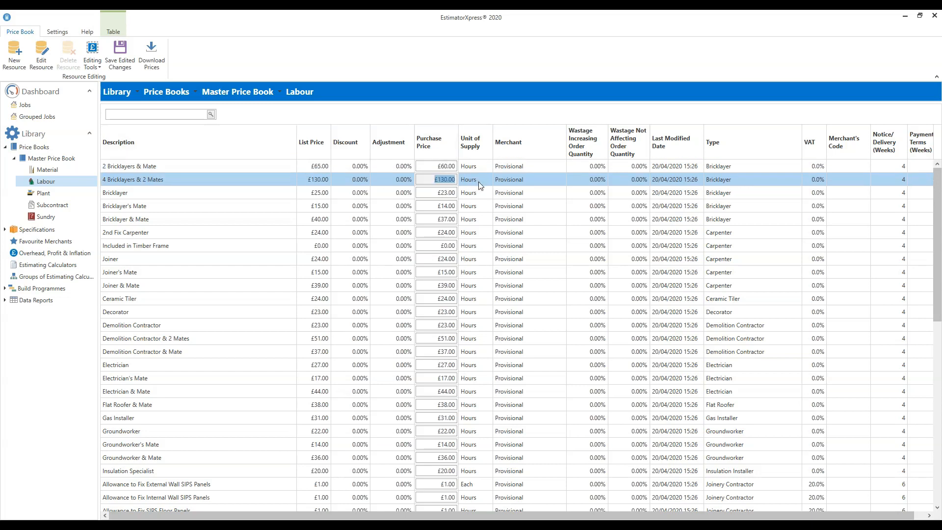
text(120)
click(440, 193)
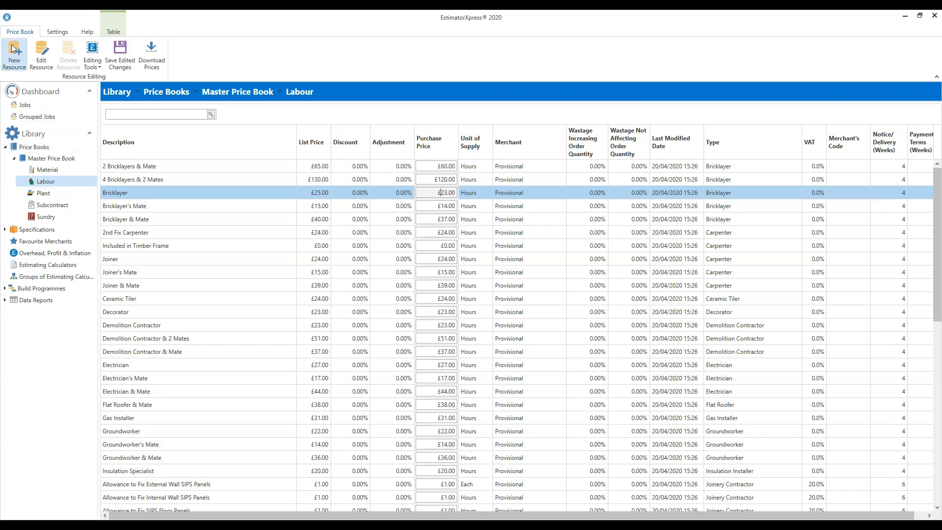
Step: Save the edited labour prices as adjustments to the list prices
click(126, 63)
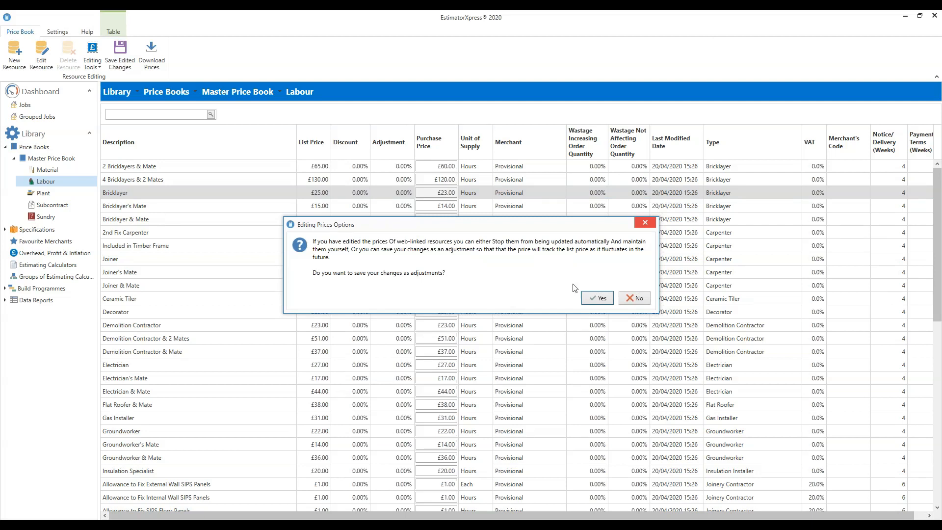
click(602, 299)
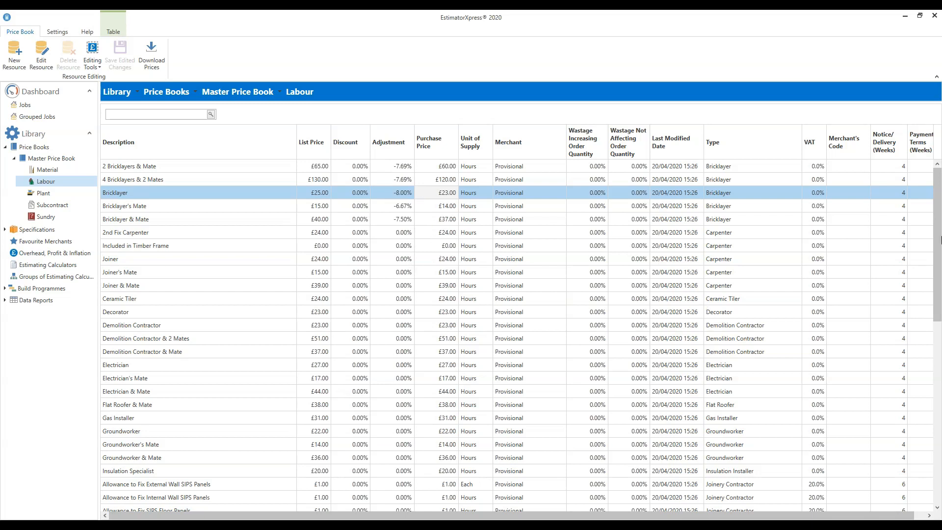
drag(938, 227, 932, 180)
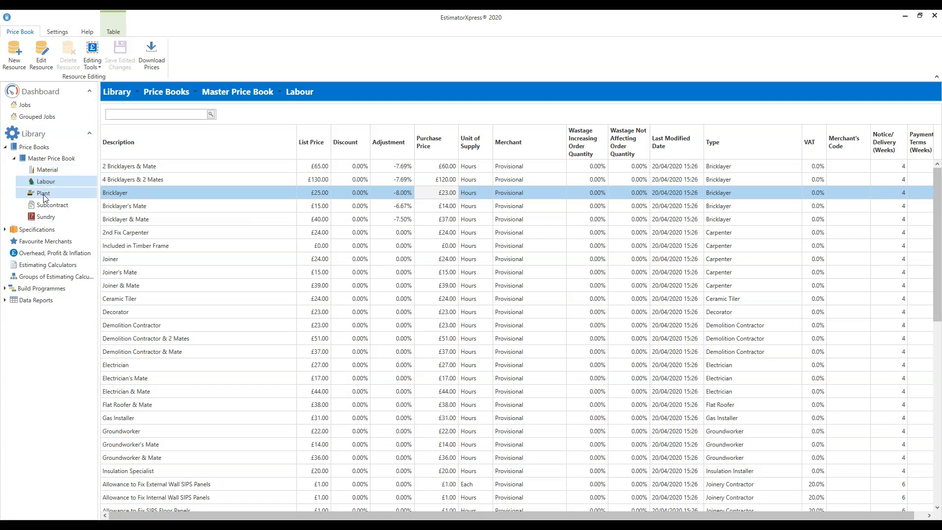
Step: Open the Material section of the Master Price Book and filter the merchants to HBXL Price Tracker+
click(47, 170)
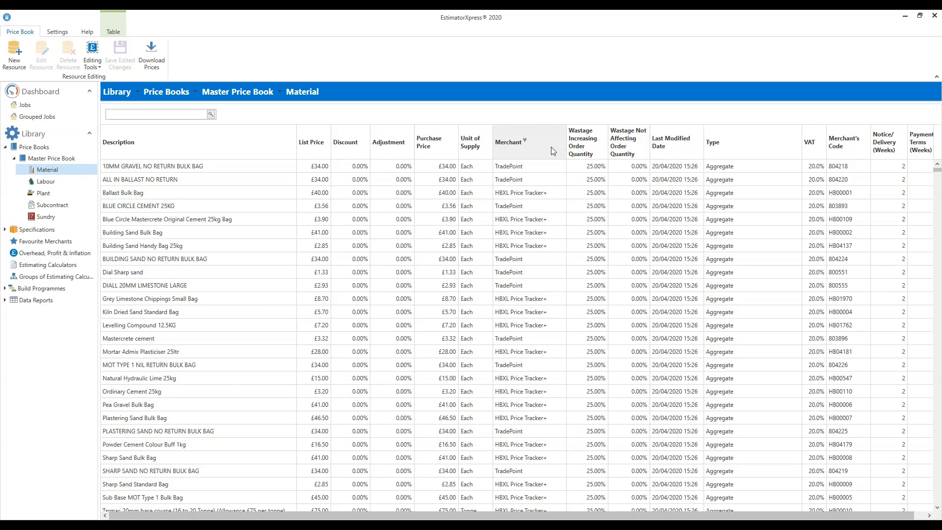
click(525, 140)
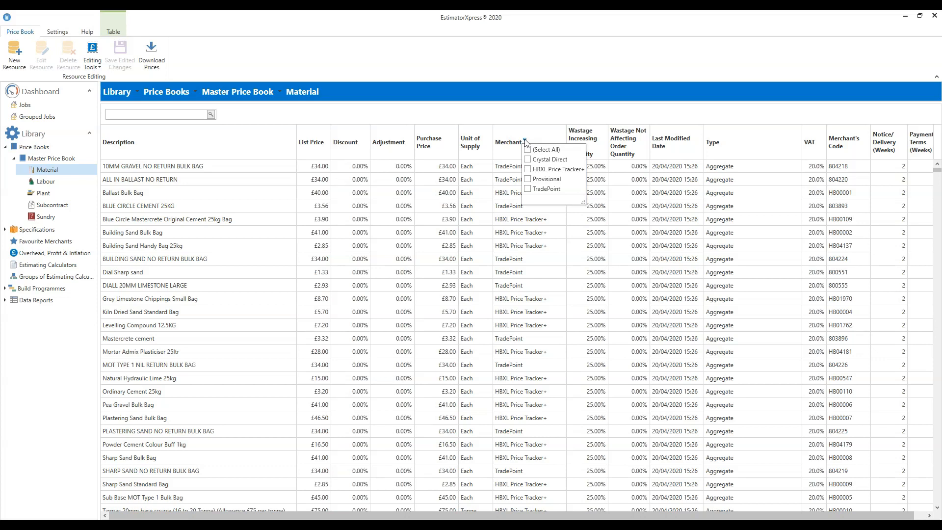
click(528, 169)
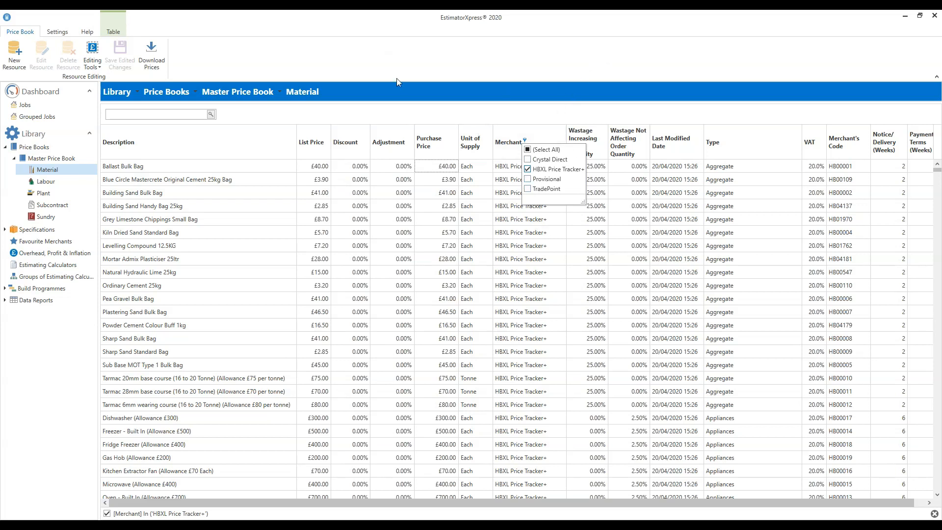
click(625, 68)
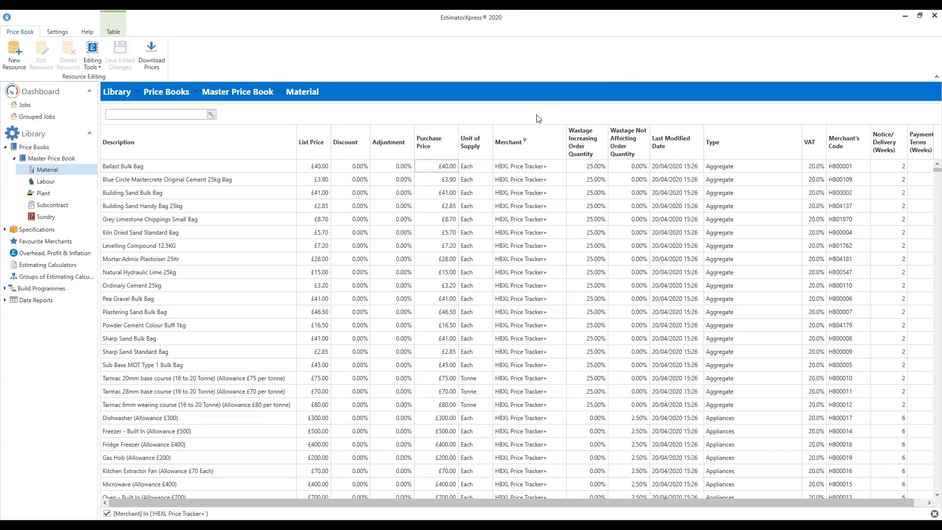
Step: Change the merchant filter on the materials to show only TradePoint instead of HBXL Price Tracker+
click(524, 141)
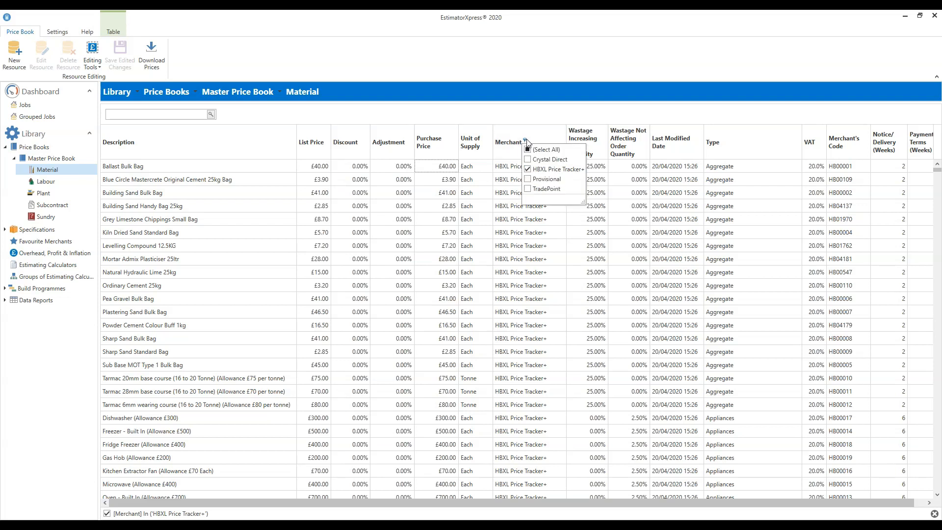
click(528, 190)
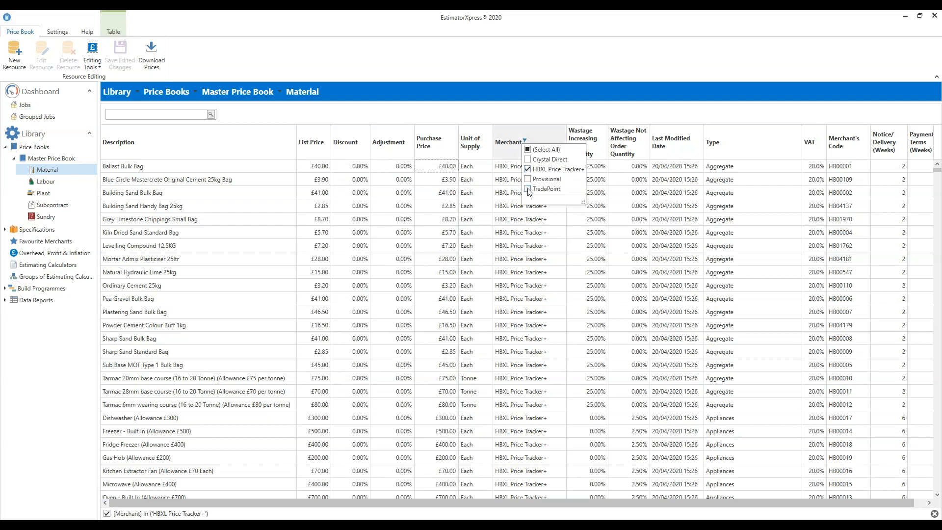
click(534, 169)
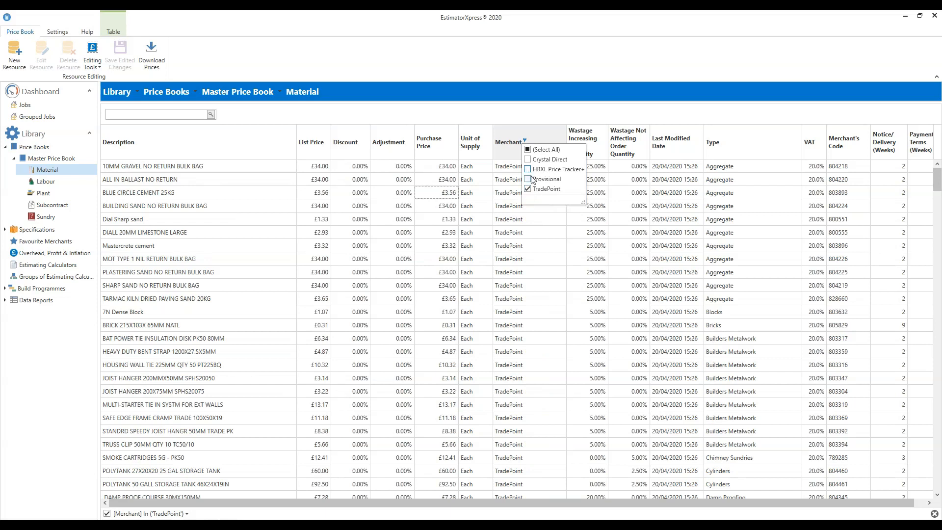
click(577, 58)
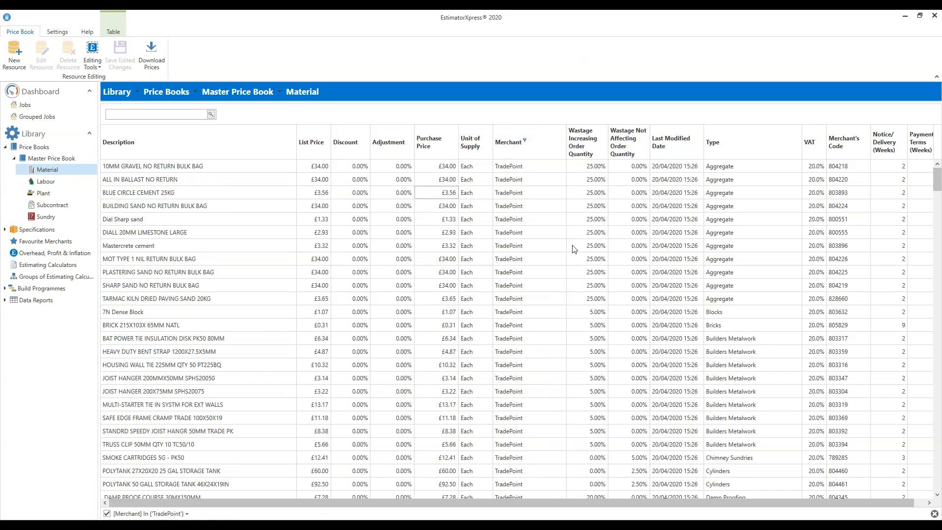
Step: Switch the materials' merchant filter back to HBXL Price Tracker+ only, excluding TradePoint
click(525, 141)
click(528, 170)
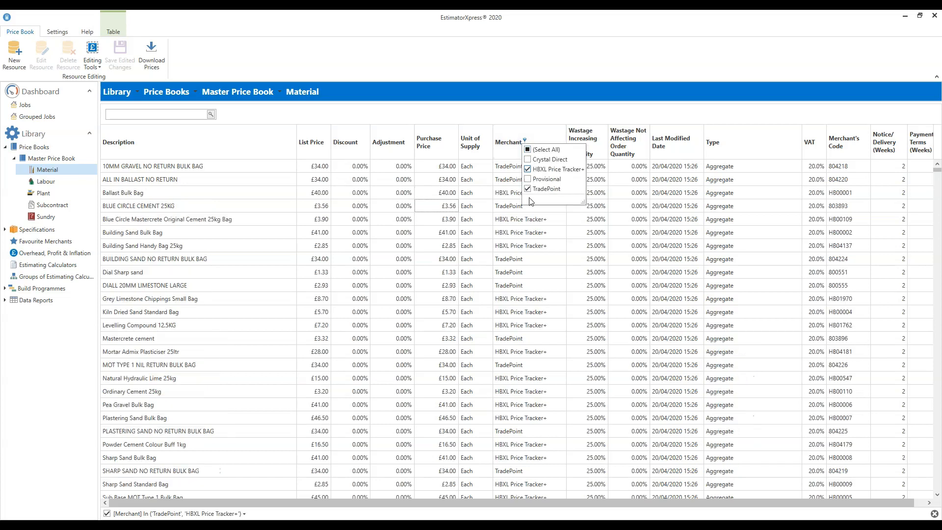
click(528, 189)
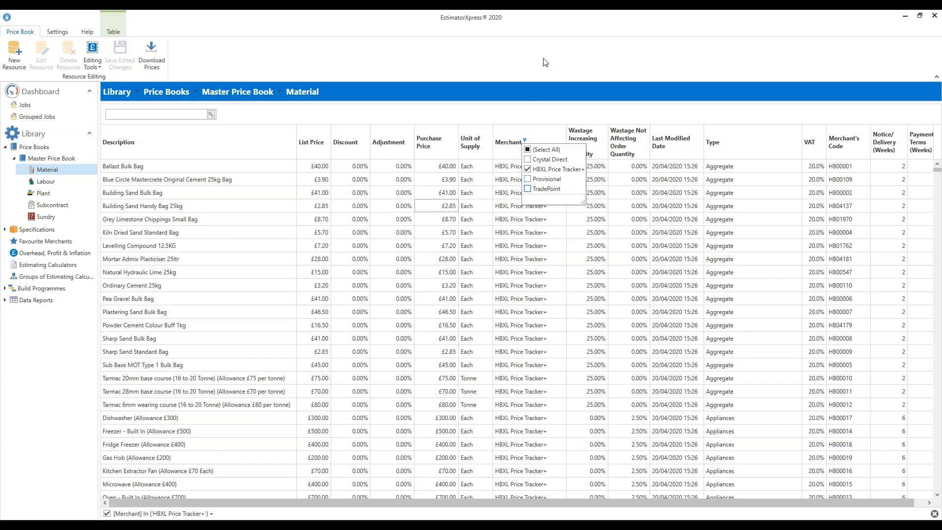
click(544, 70)
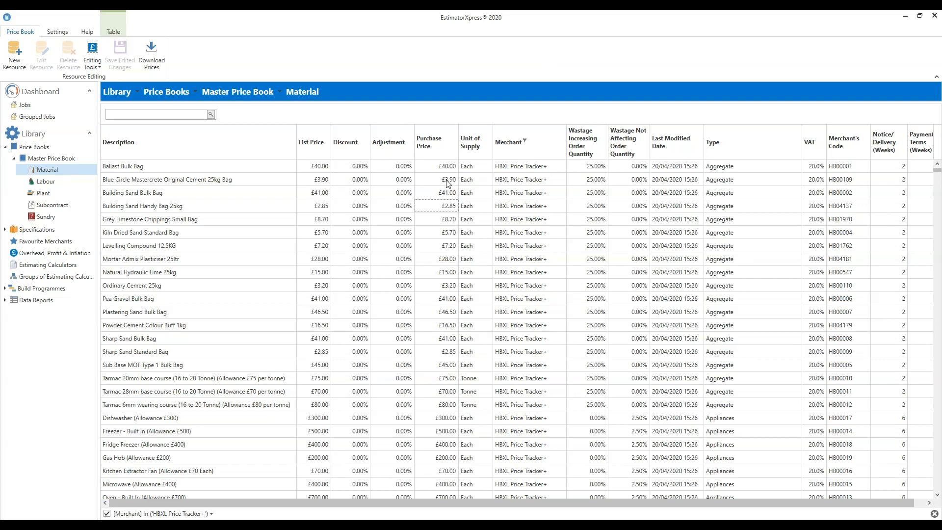
click(525, 142)
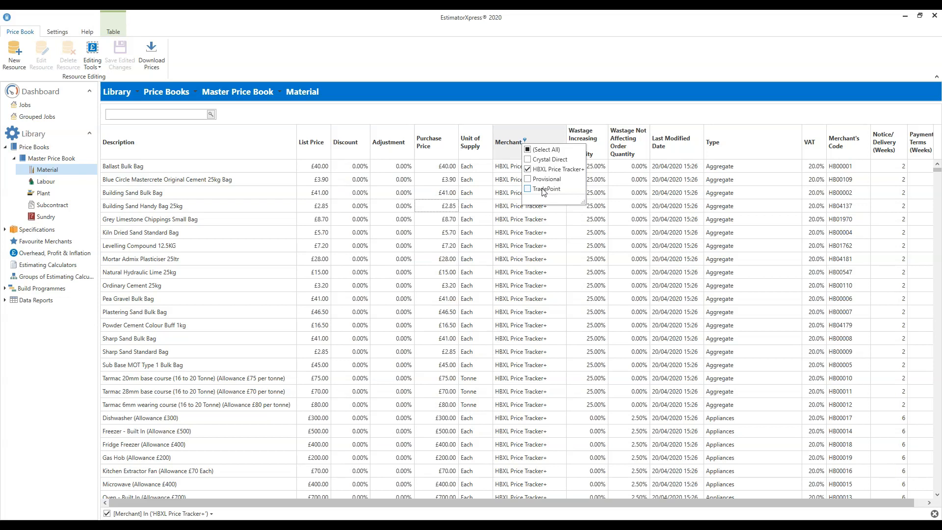
click(578, 68)
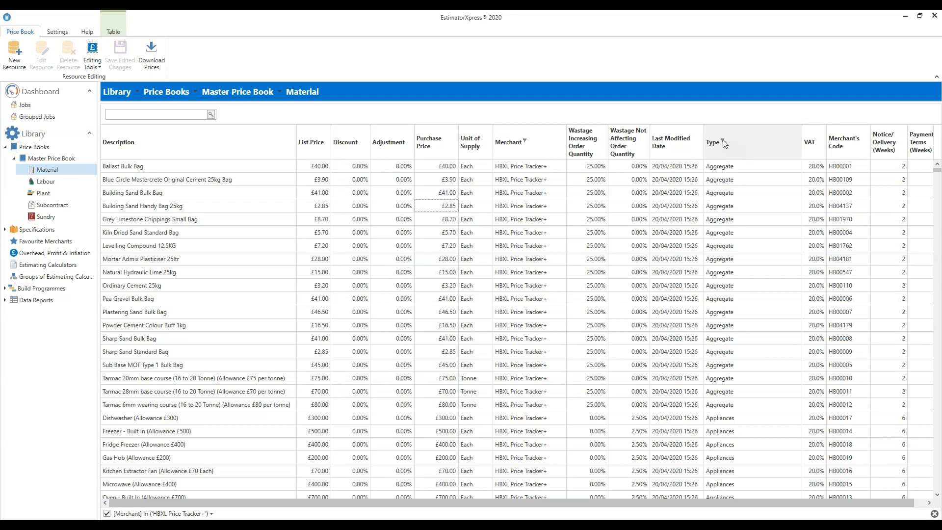
Step: Filter the materials by type to show only Blocks
click(722, 141)
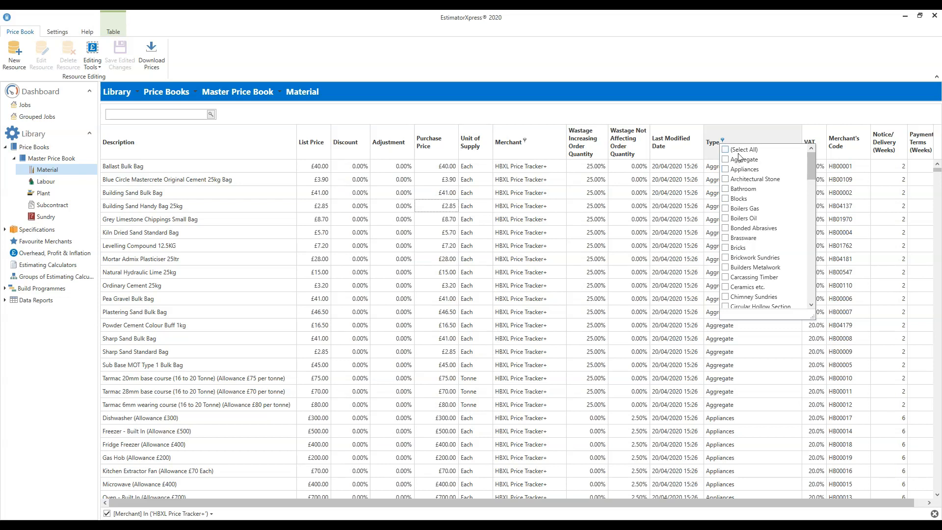
click(725, 199)
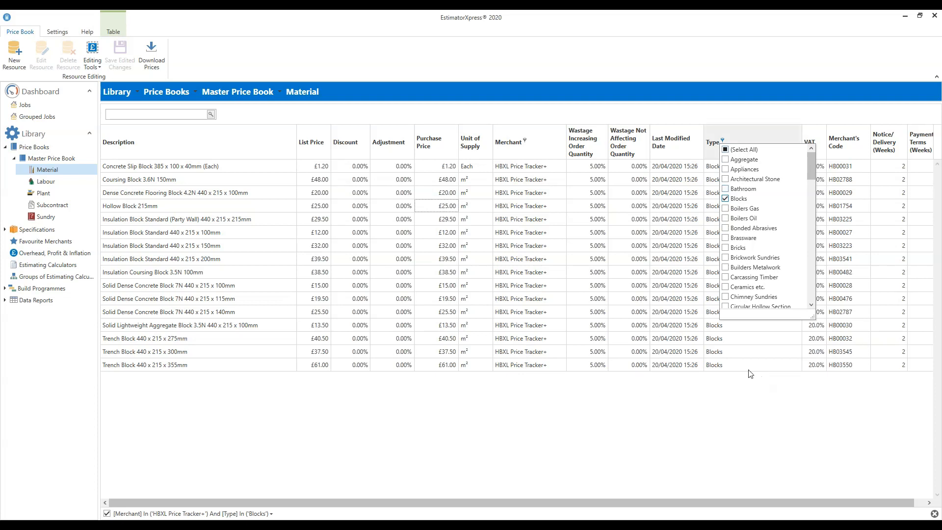
click(716, 410)
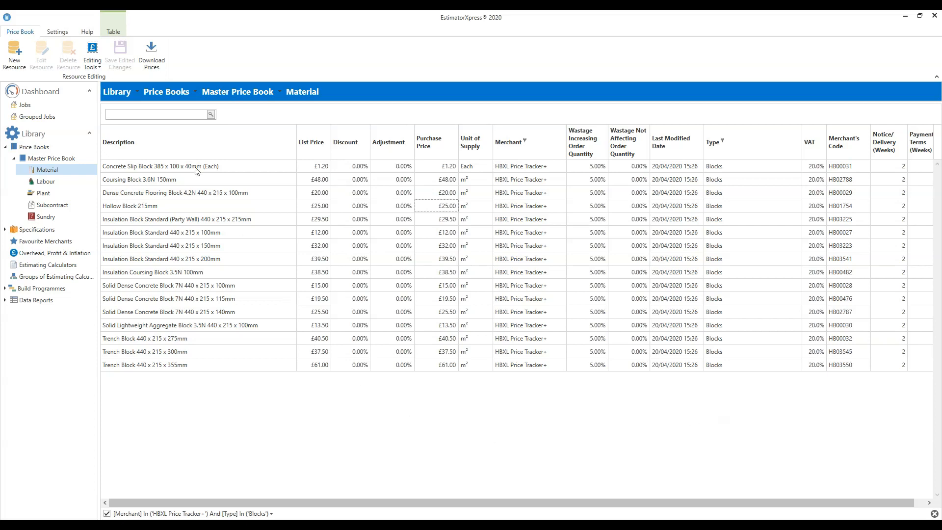
Step: Unlock the material prices for editing and set the purchase price of Solid Dense Concrete Block 7N 440 x 215 x 100mm to £12.00
click(90, 61)
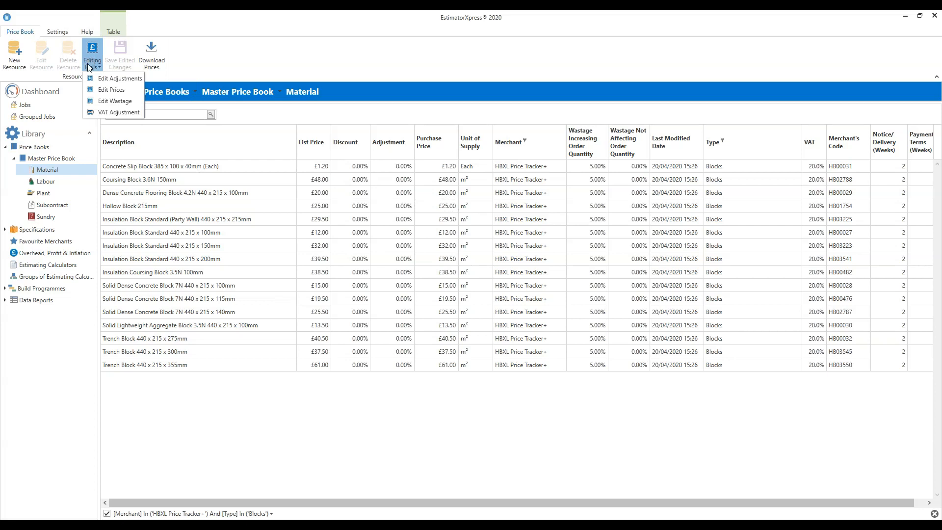
click(133, 91)
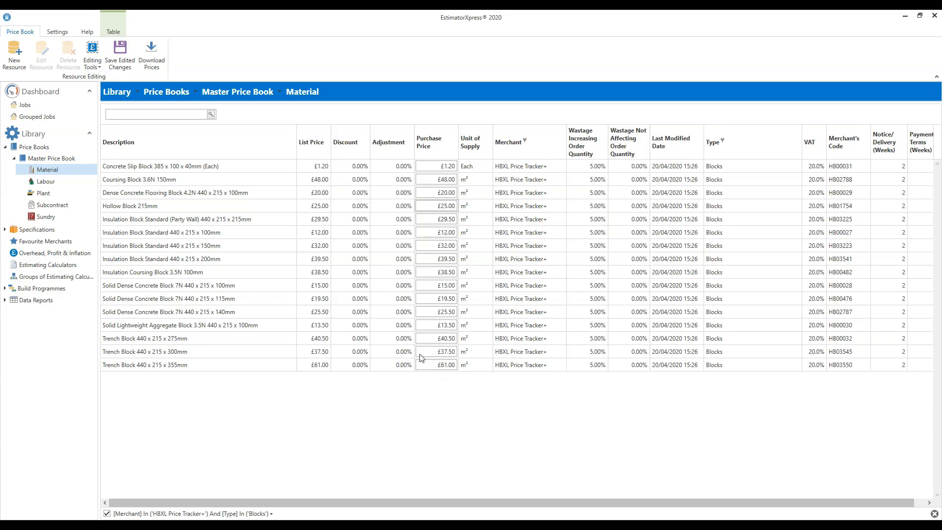
click(211, 287)
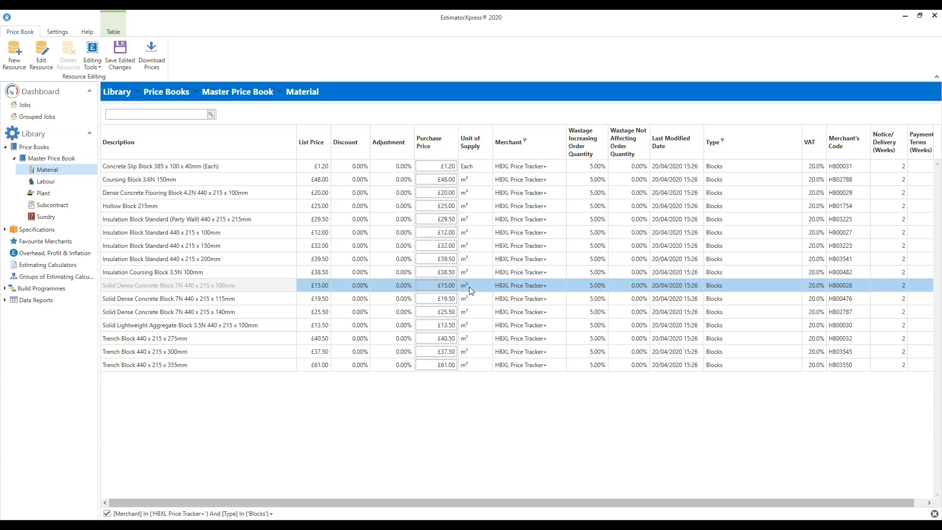
click(440, 286)
drag(438, 286, 466, 287)
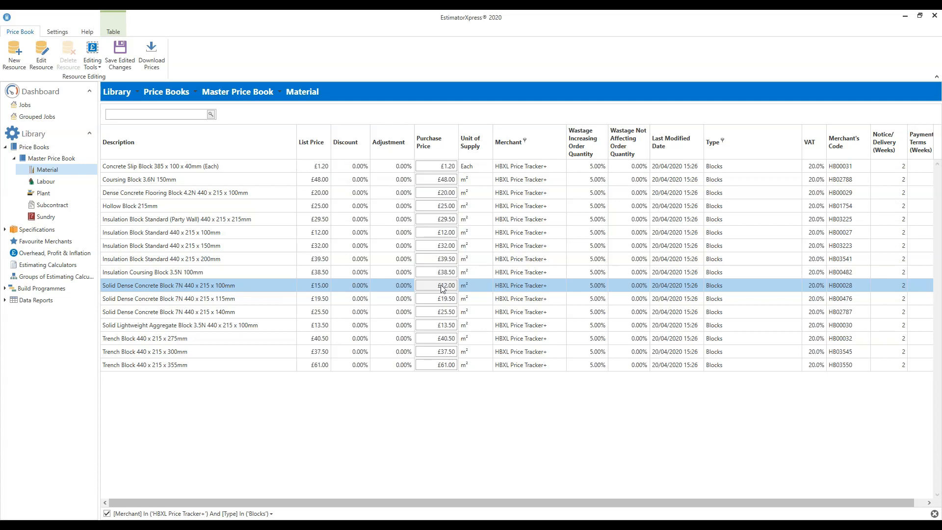
Step: Save the edited concrete block price as an adjustment to its list price
click(120, 65)
click(120, 65)
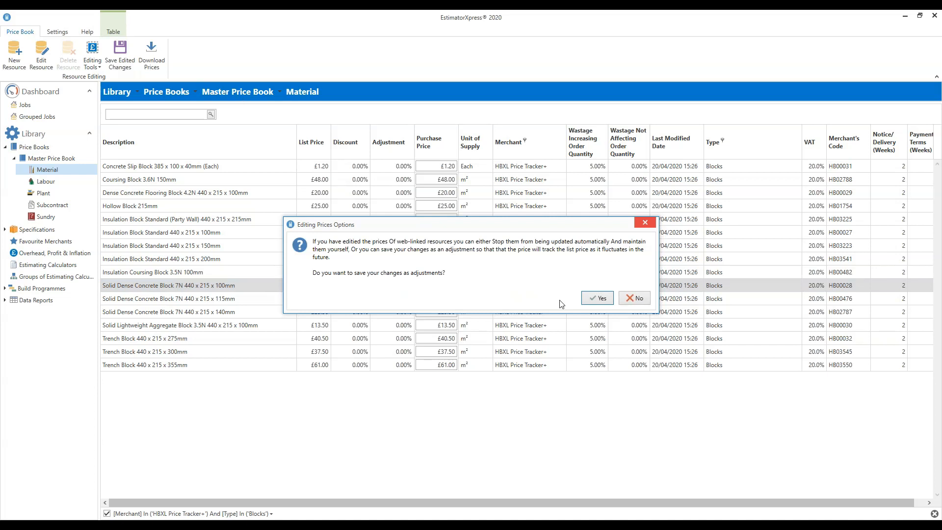
click(598, 299)
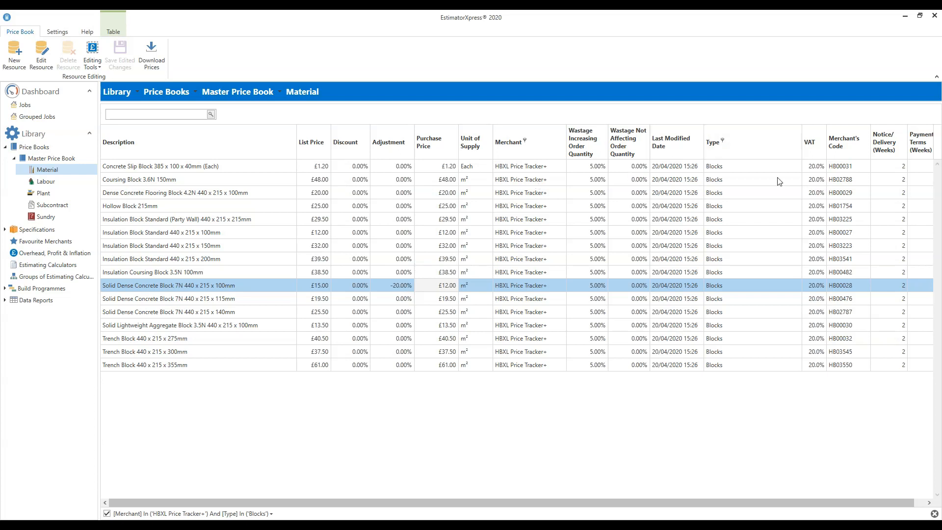
Step: Change the material type filter to show only Aggregate instead of Blocks
click(723, 140)
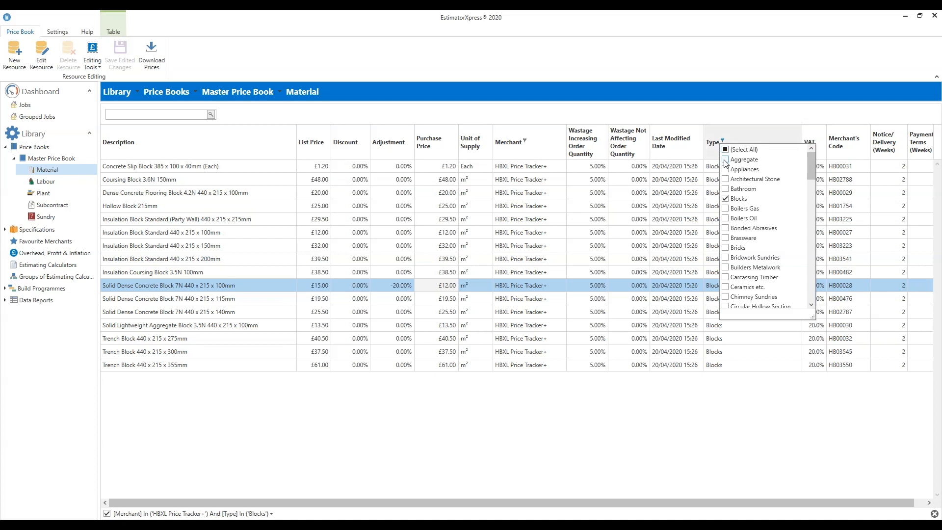
click(726, 160)
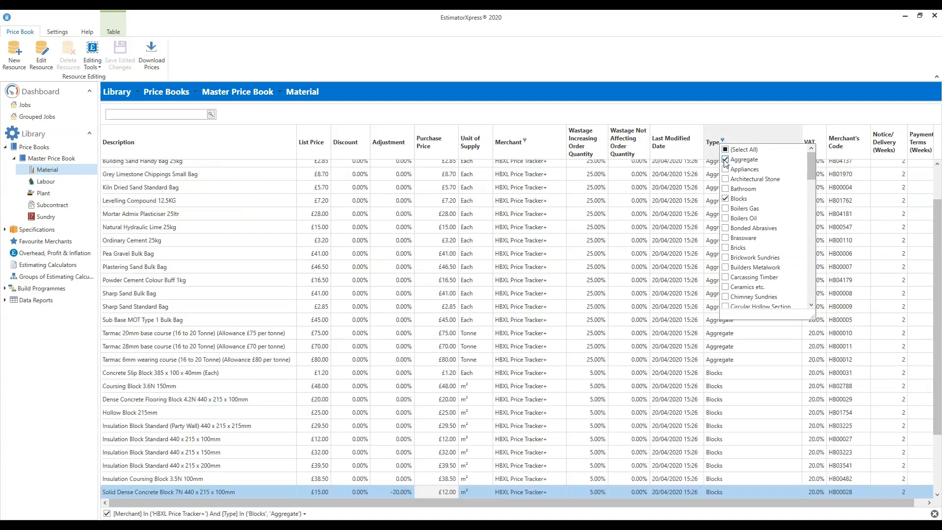
click(725, 199)
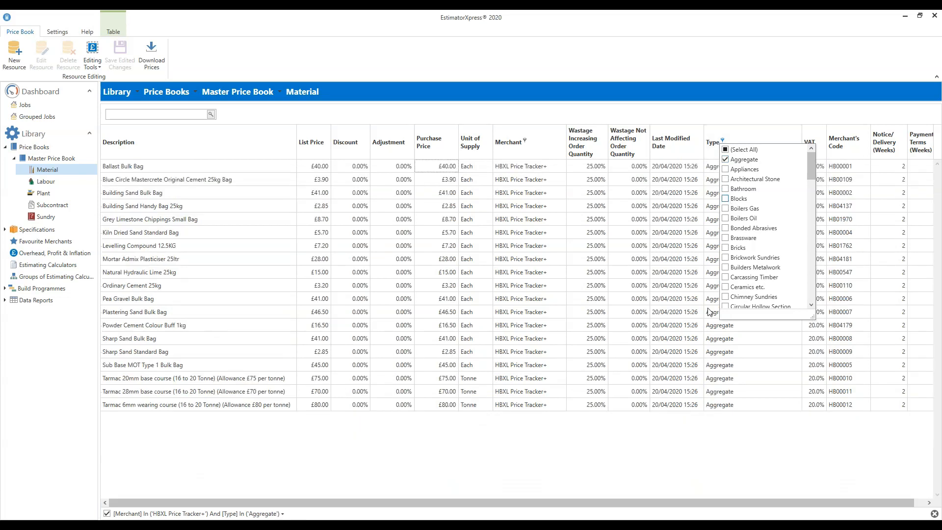
click(612, 431)
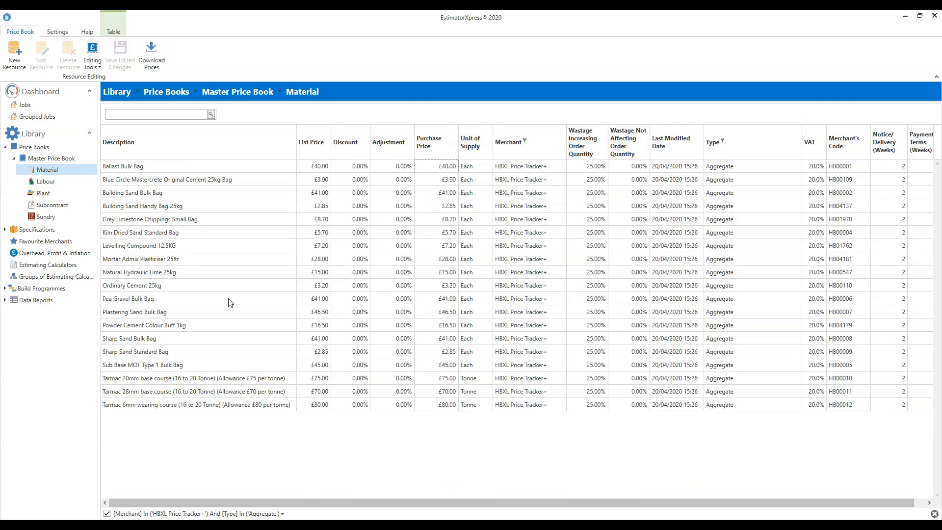
Step: Unlock the aggregate prices for editing and set the purchase prices of Ballast Bulk Bag to £30.00 and Building Sand Bulk Bag to £32.00
click(95, 56)
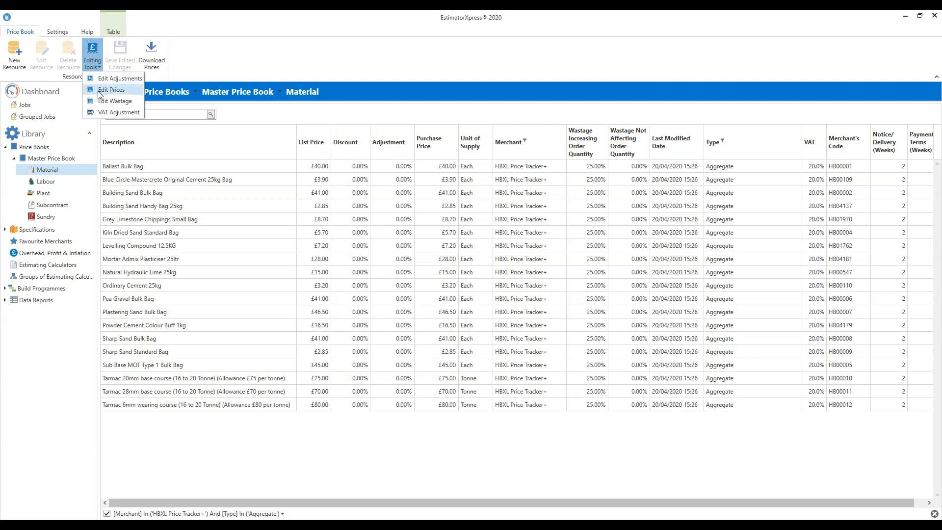
click(136, 95)
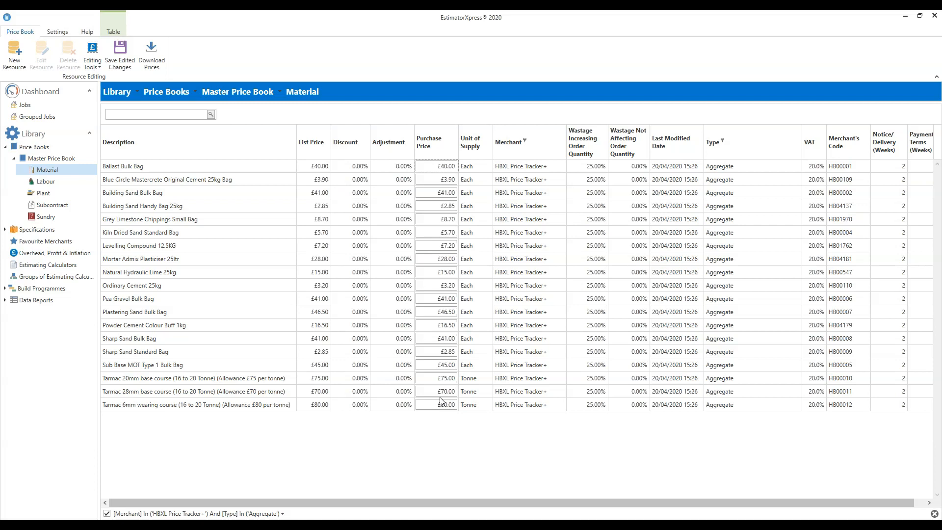
click(457, 167)
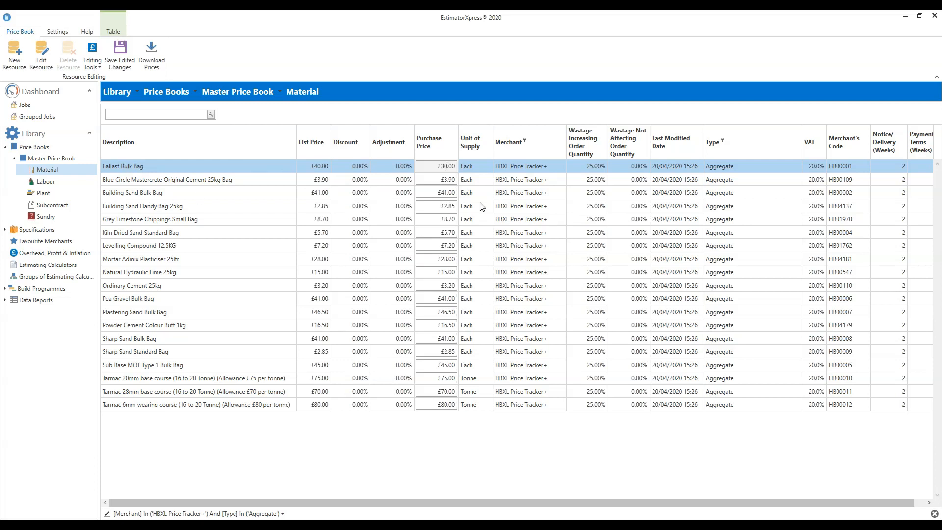
click(443, 193)
click(444, 194)
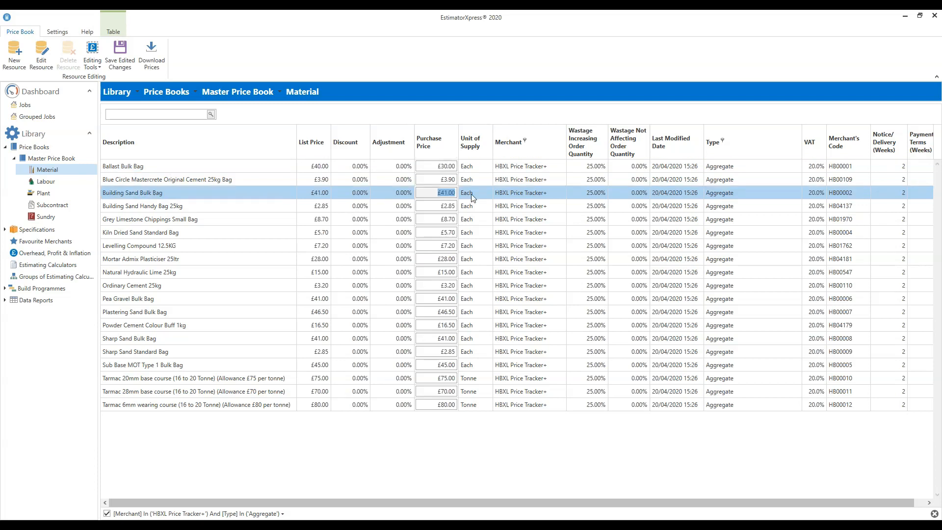
text(32)
Step: Set the Sharp Sand Bulk Bag purchase price to £35.00 and save the edited aggregate prices as adjustments
click(436, 339)
click(437, 339)
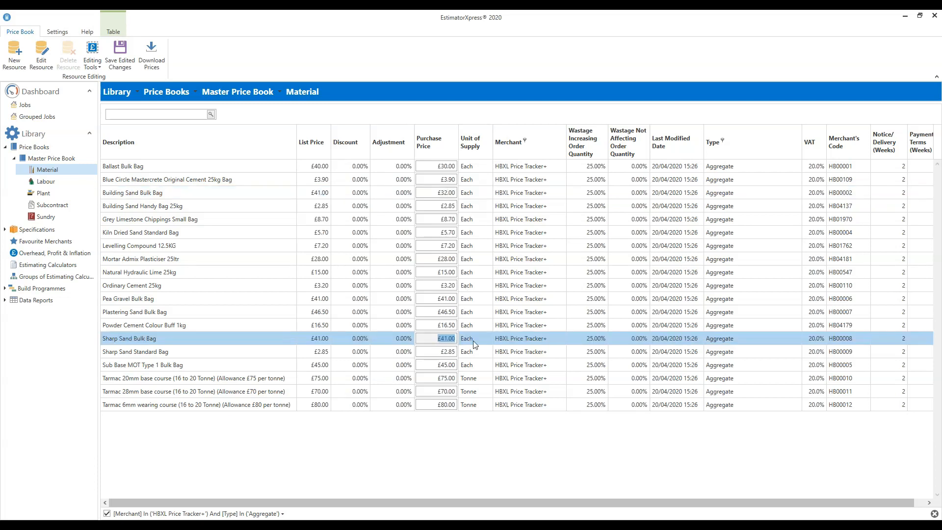
text(35)
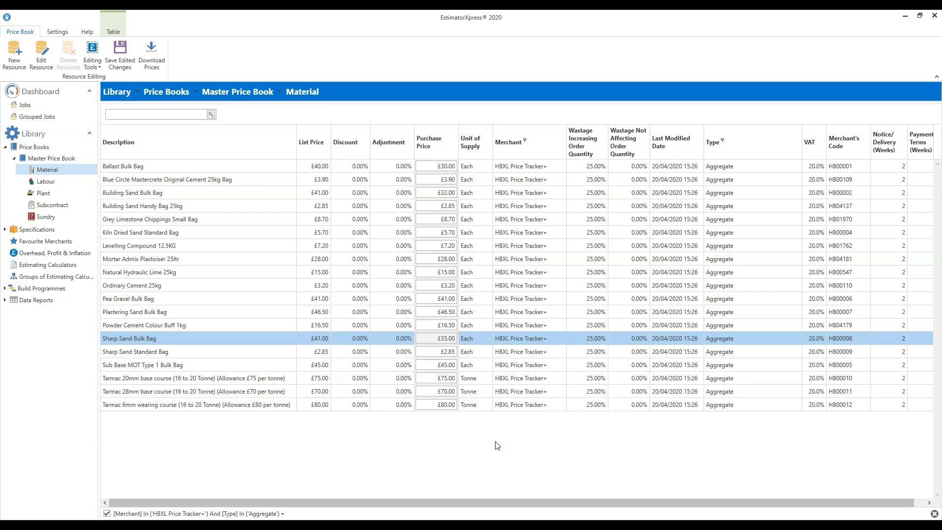
click(126, 64)
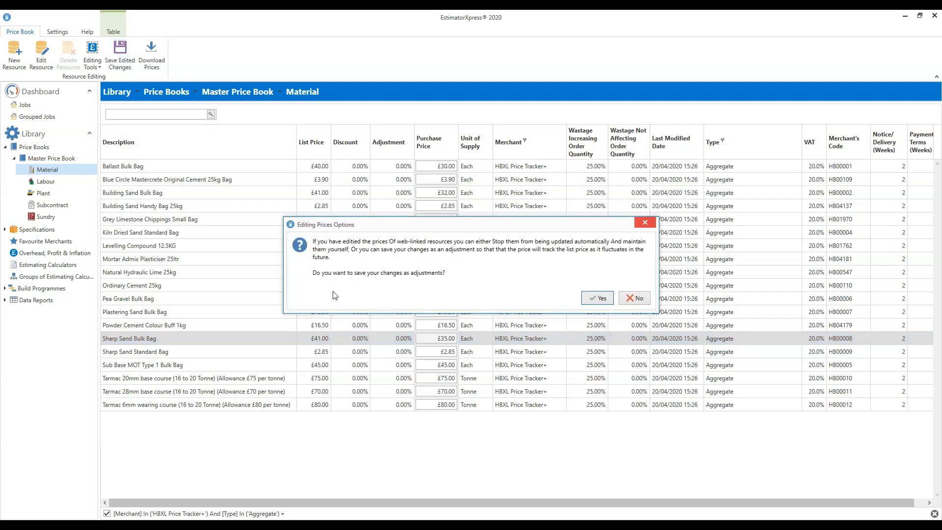
click(599, 301)
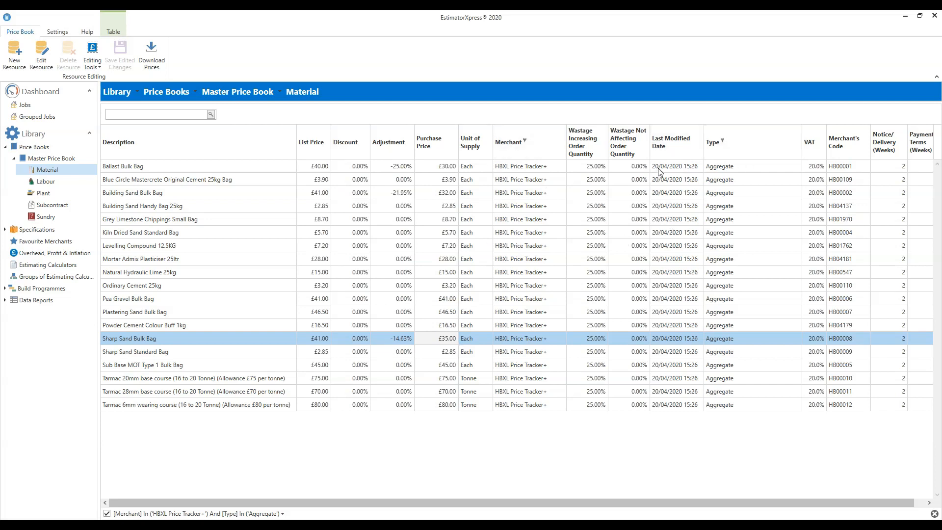
Step: Change the material type filter to show only Bricks instead of Aggregate
click(723, 141)
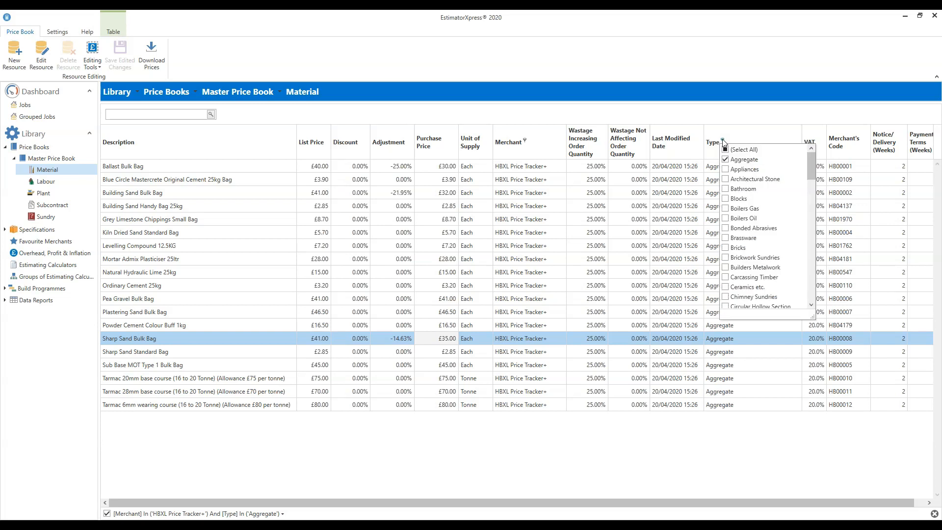
click(726, 248)
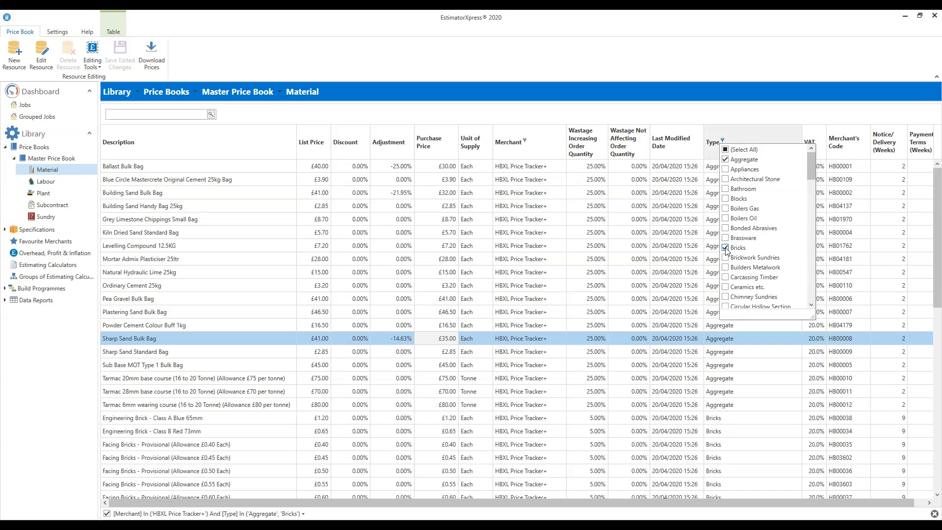
click(725, 160)
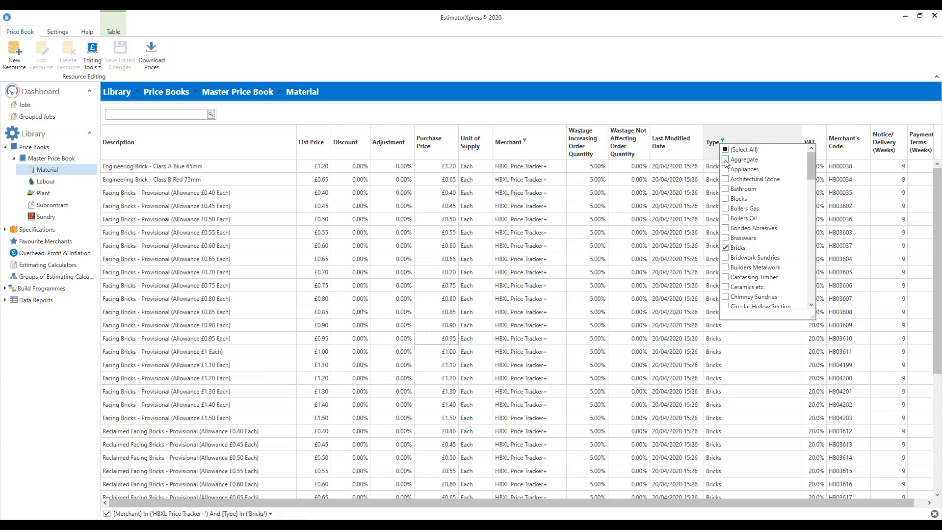
click(592, 61)
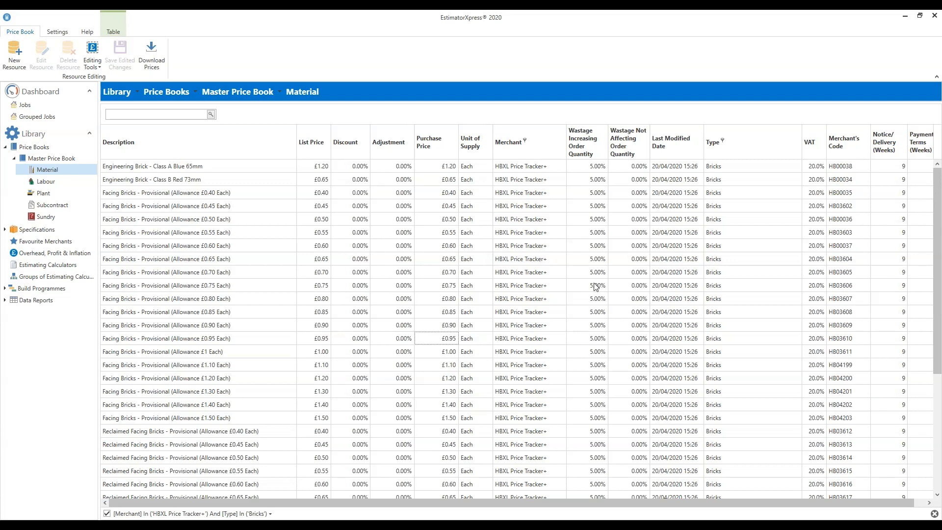
Step: Change the material type filter to show only Insulation instead of Bricks
click(722, 140)
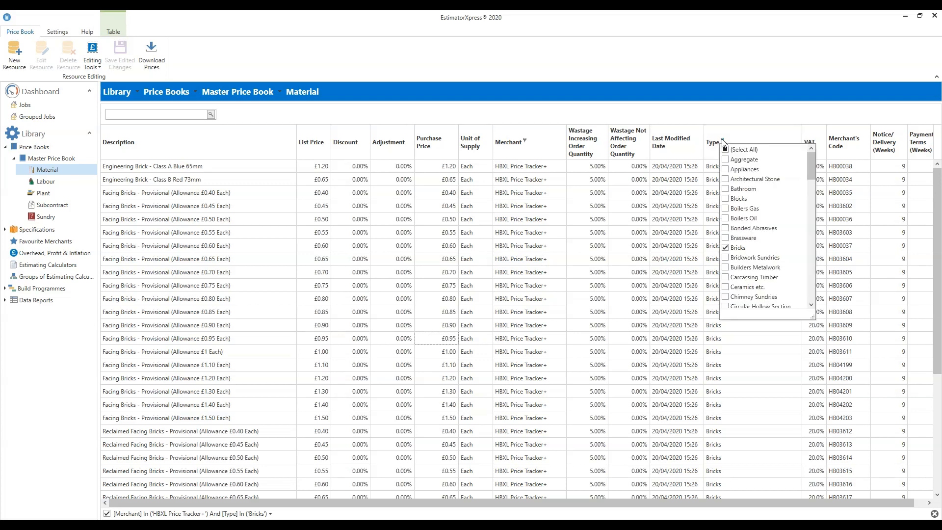
click(726, 247)
drag(813, 166, 813, 228)
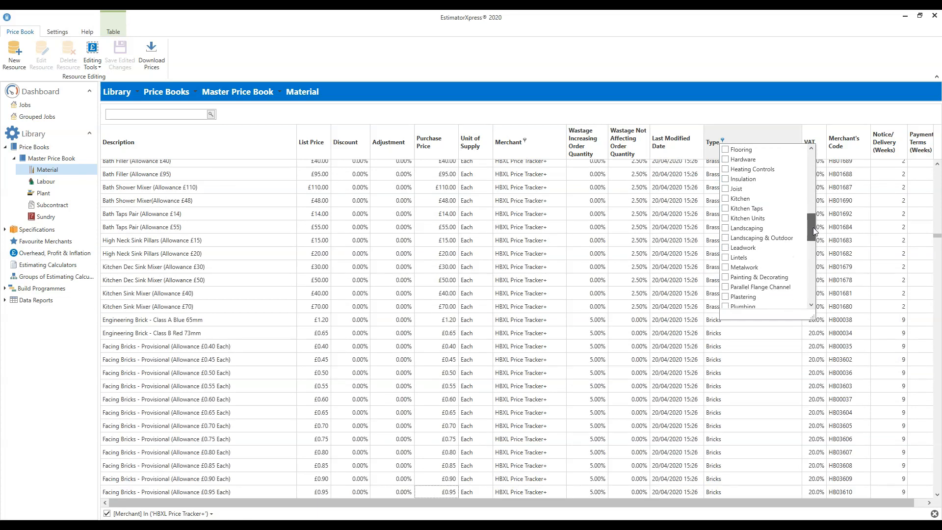
click(726, 179)
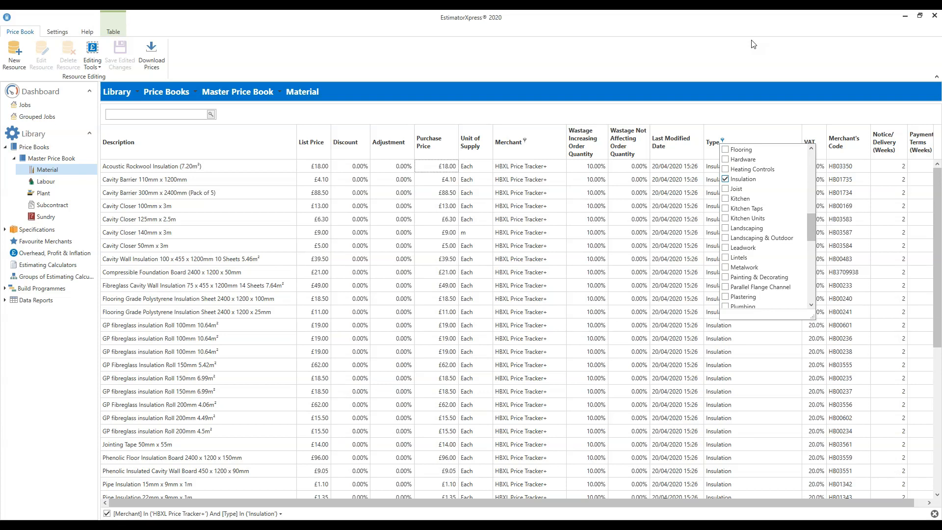
click(796, 44)
scroll(940, 295, down, 1)
drag(941, 330, 940, 267)
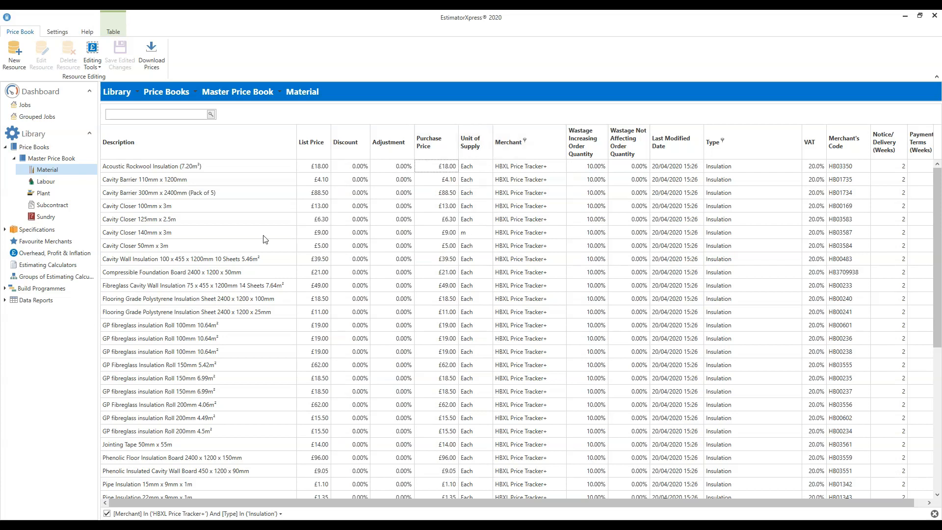
Step: Create a new resource based on Acoustic Rockwool Insulation (7.20m²) with the description "Sheeps Wool 4m x 380mm x 100mm"
click(162, 168)
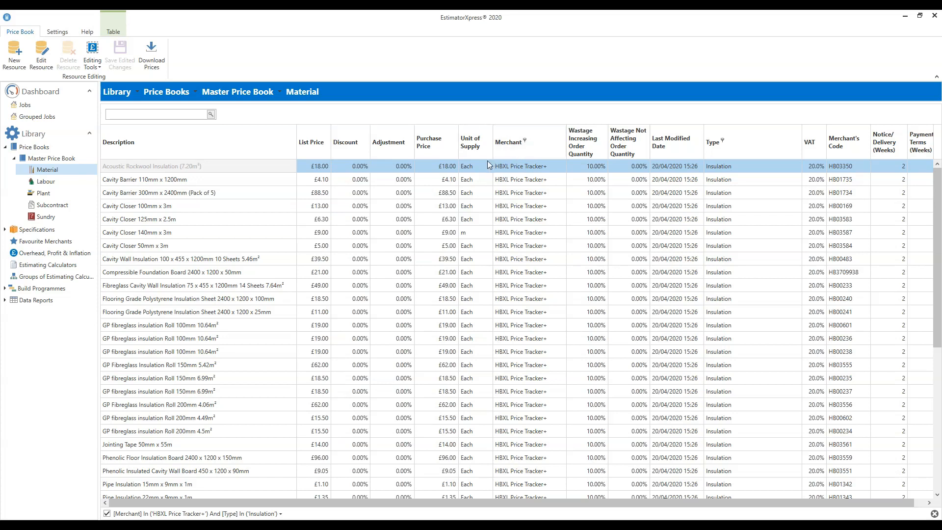
click(14, 55)
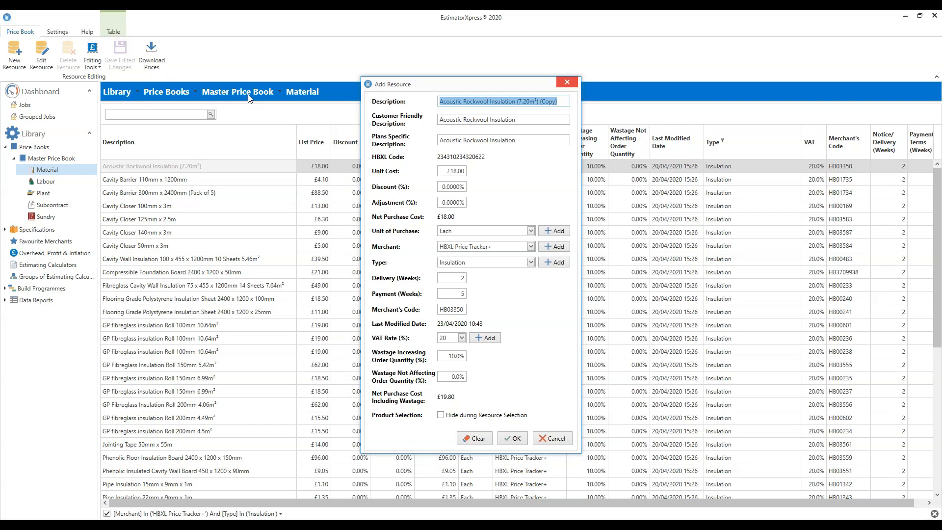
key(BackSpace)
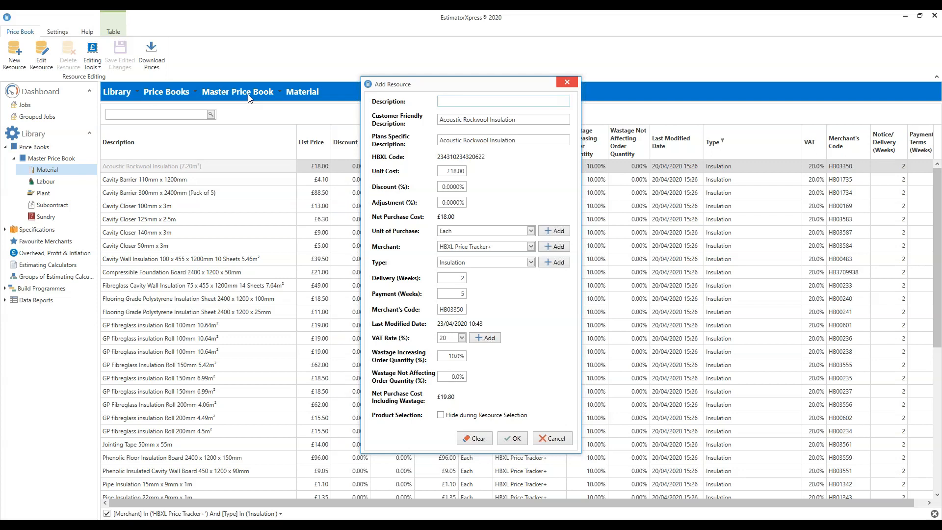
text(Sheeps Wool 4m)
text(x 380mm x 100mm)
Step: Set the customer friendly description to "Sheeps Wool" and the plans specific description to "Sheeps Wool 4m x 380mm x 100mm"
drag(474, 101, 439, 102)
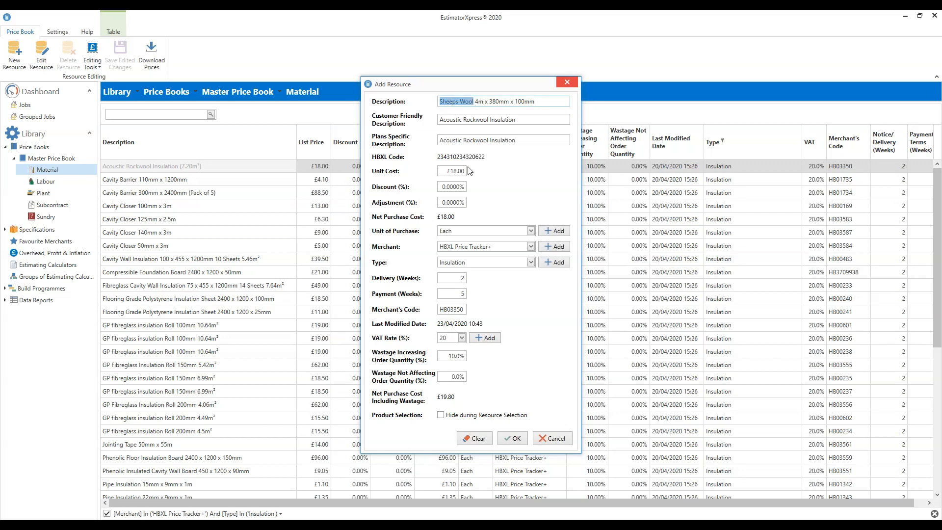
click(474, 102)
drag(474, 102, 438, 105)
key(ctrl+c)
drag(533, 120, 473, 141)
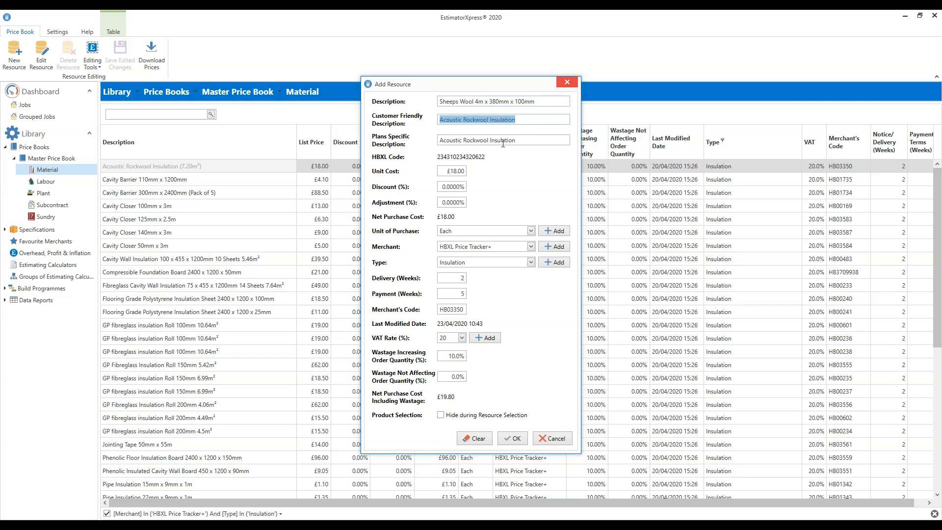
key(ctrl+v)
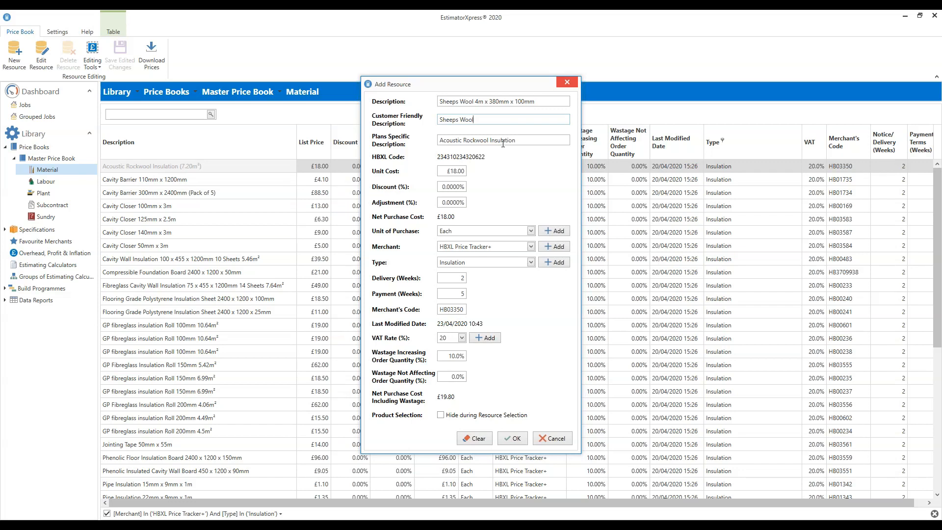
drag(540, 101, 457, 118)
key(ctrl+c)
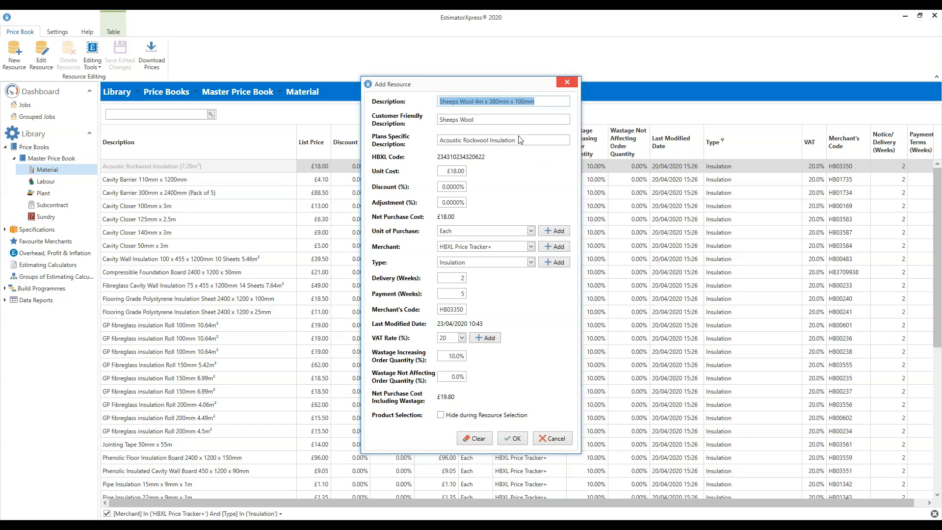
click(536, 140)
key(ctrl+v)
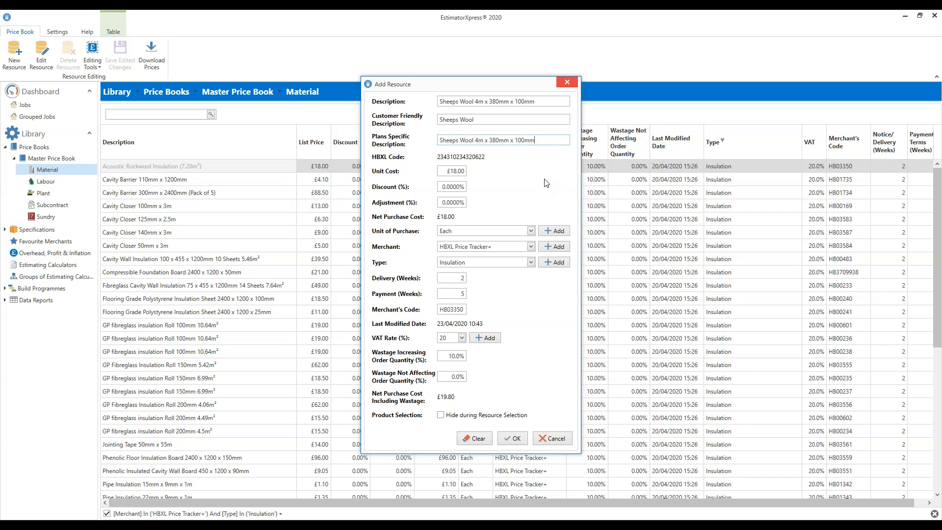
Step: Set the new resource's unit cost to £49.50 and its unit of purchase to Roll
drag(445, 170, 491, 174)
text(49.50)
click(530, 231)
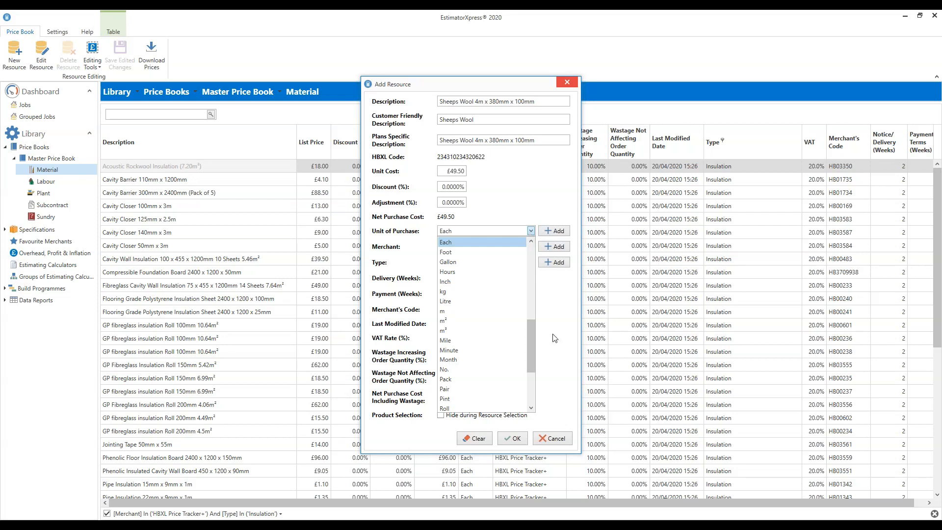
drag(530, 334, 531, 368)
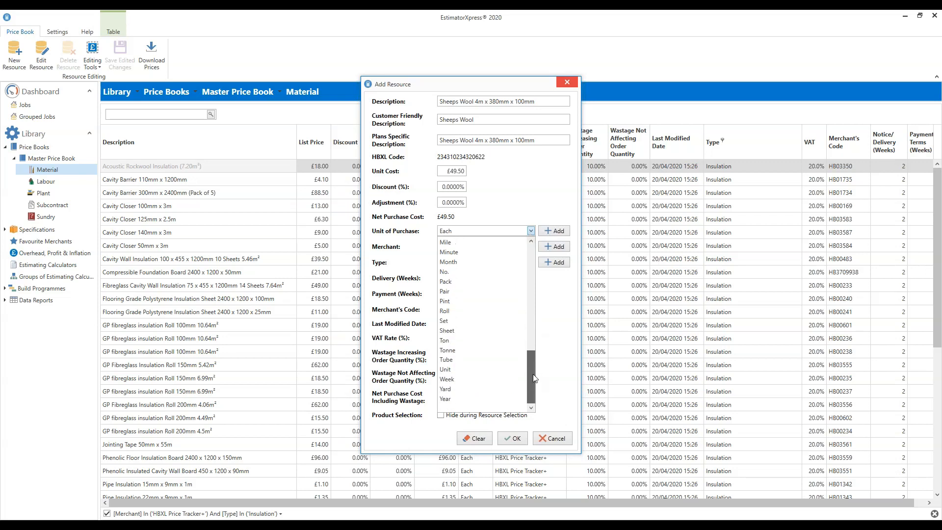
click(449, 311)
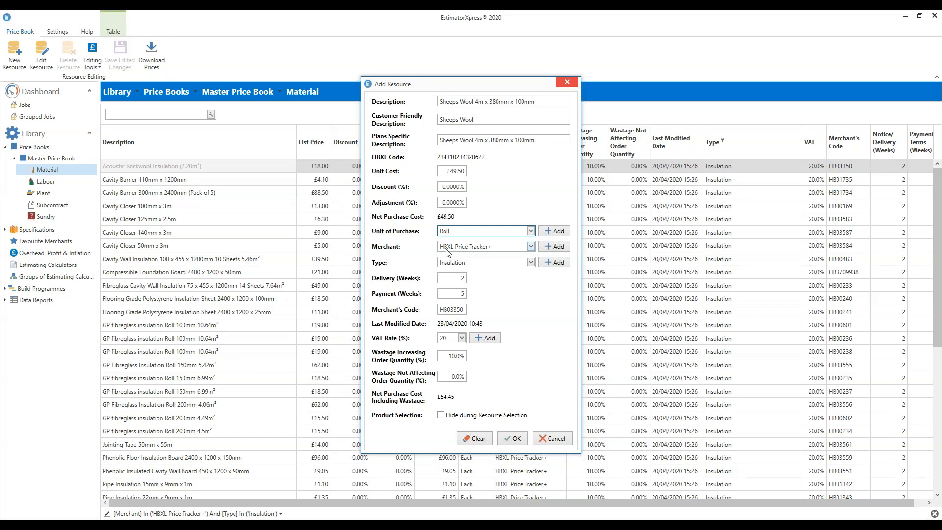
click(555, 246)
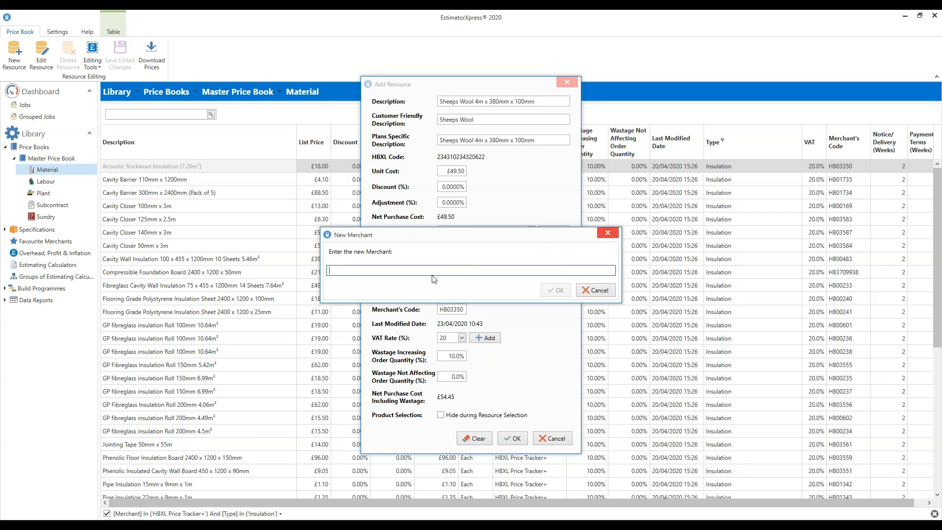
click(595, 291)
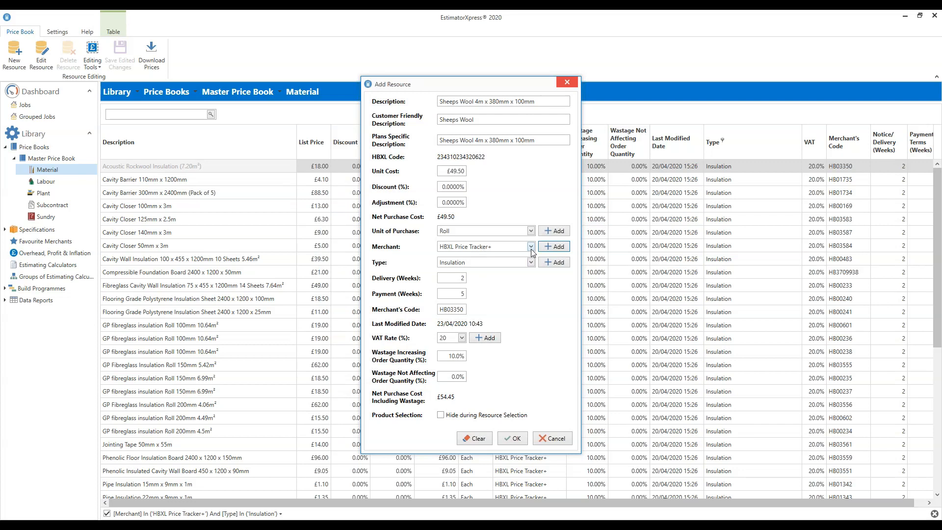
click(531, 247)
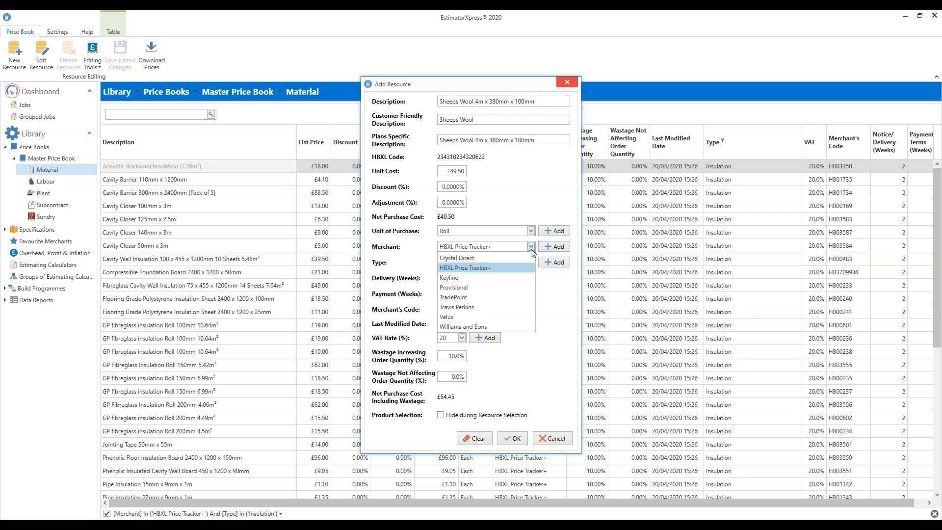
click(560, 301)
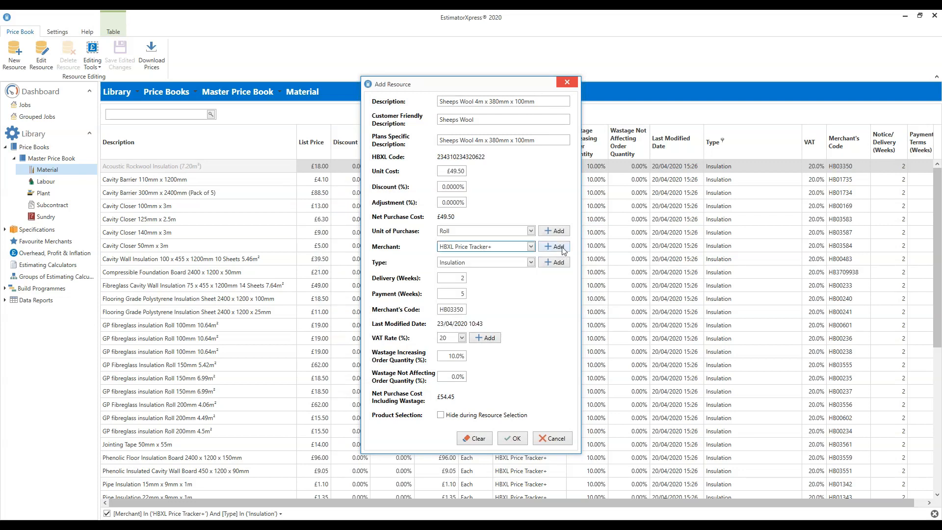
Step: Try Williams and Sons as the new resource's merchant and switch the merchant back to HBXL Price Tracker+
click(531, 246)
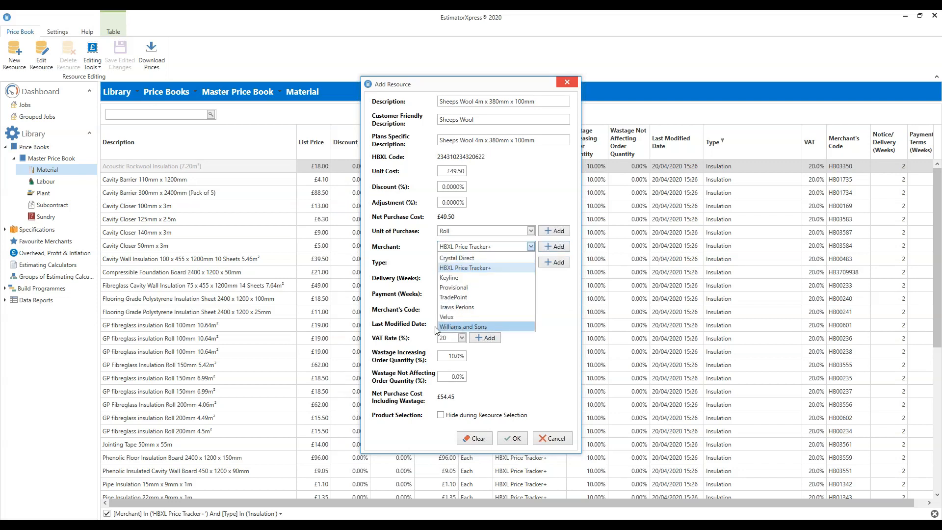
click(511, 325)
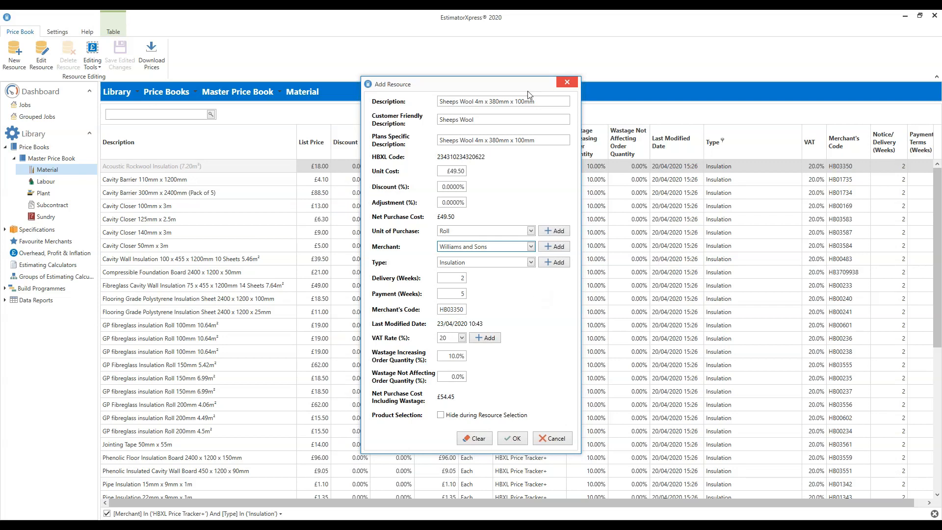
drag(506, 87, 287, 116)
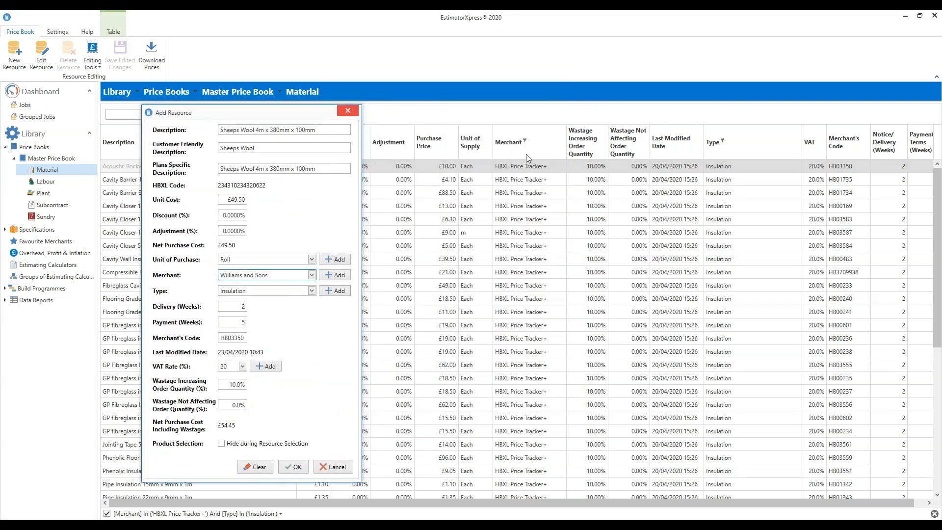
drag(250, 117, 494, 128)
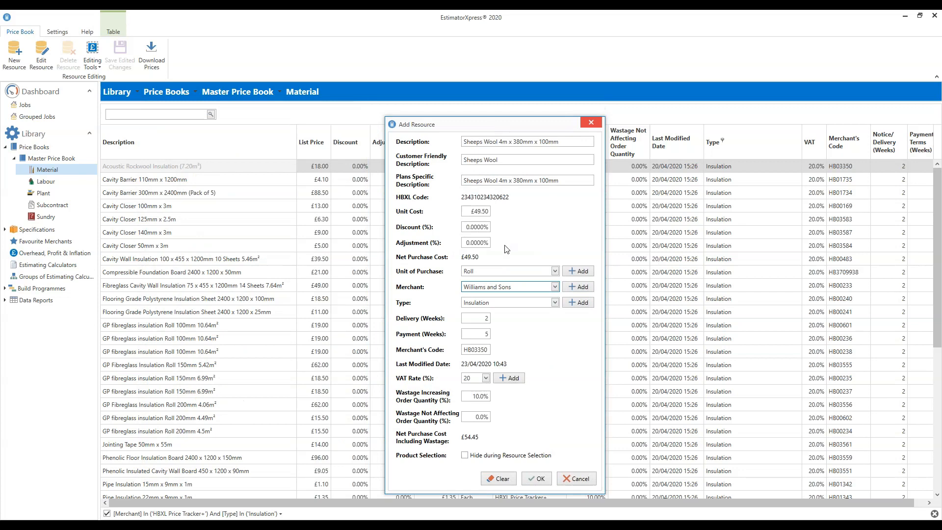
click(555, 287)
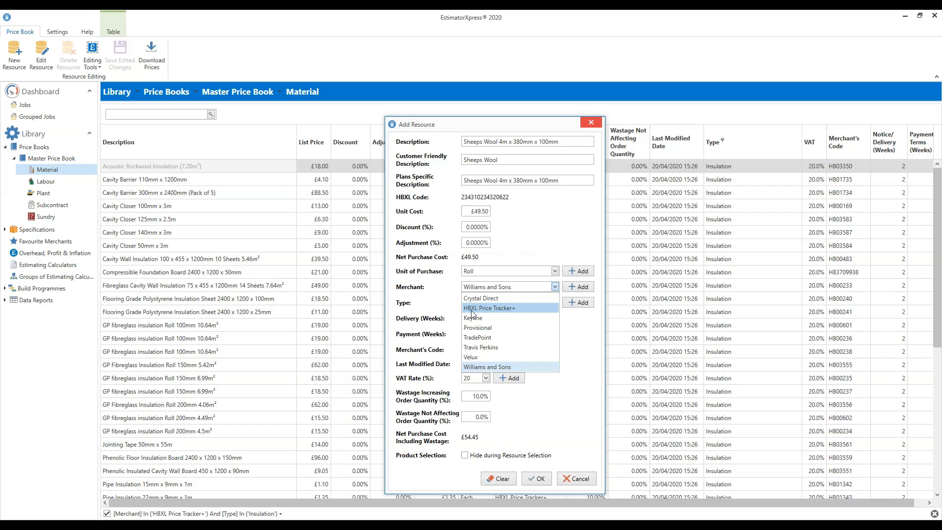
click(500, 308)
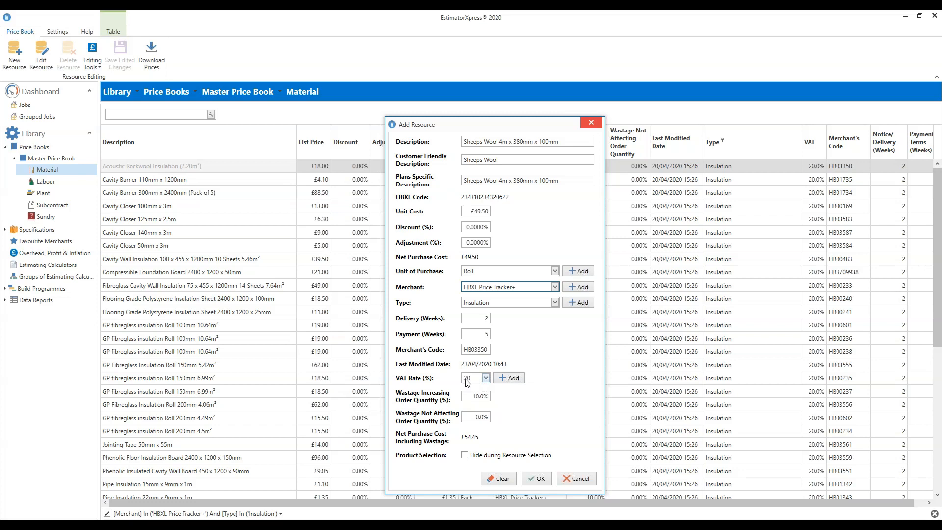
Step: Keep the VAT rate at 20, save the new Sheeps Wool resource and locate it in the insulation list
click(486, 378)
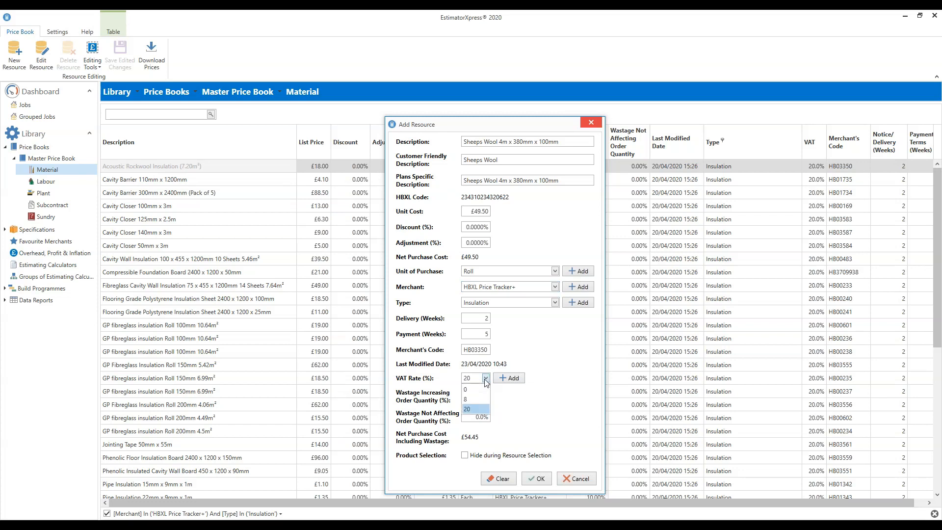
click(536, 398)
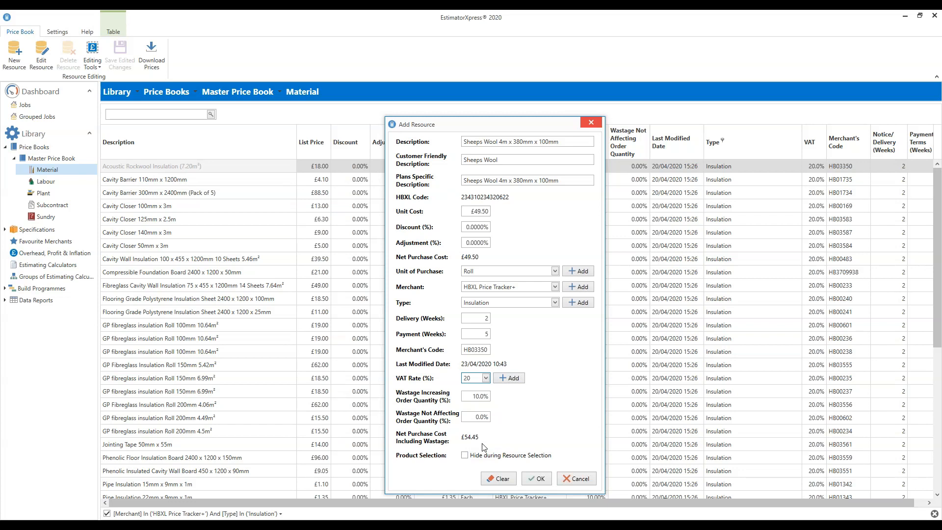
click(538, 479)
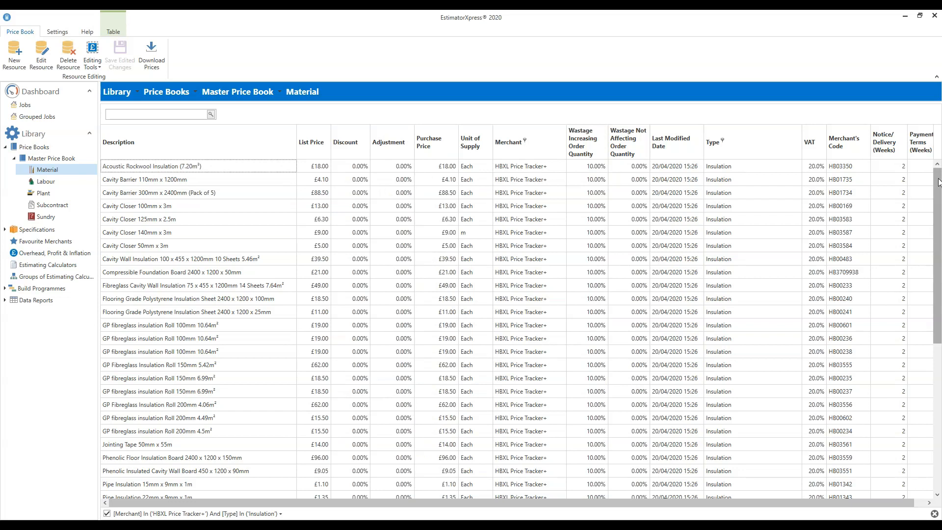
drag(939, 196, 937, 415)
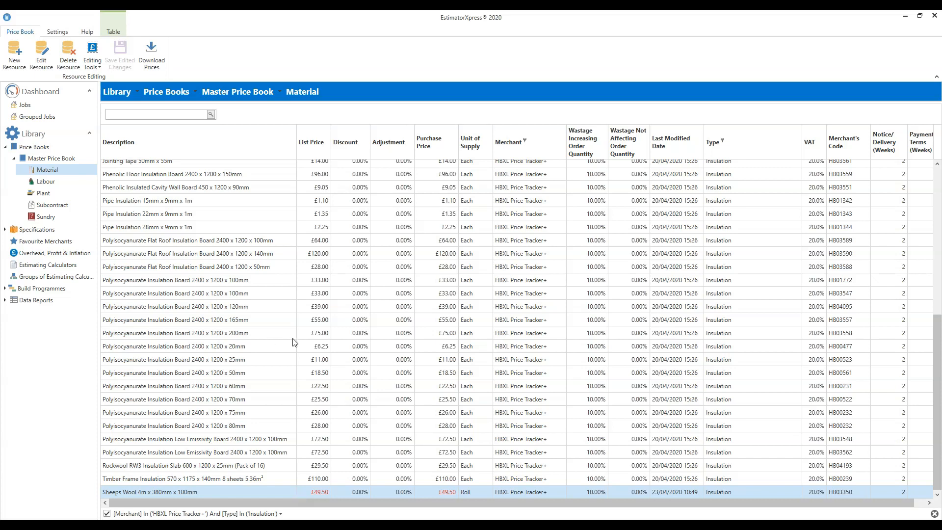
Step: Change the material type filter to show only Bathroom instead of Insulation and browse the bathroom materials
click(723, 141)
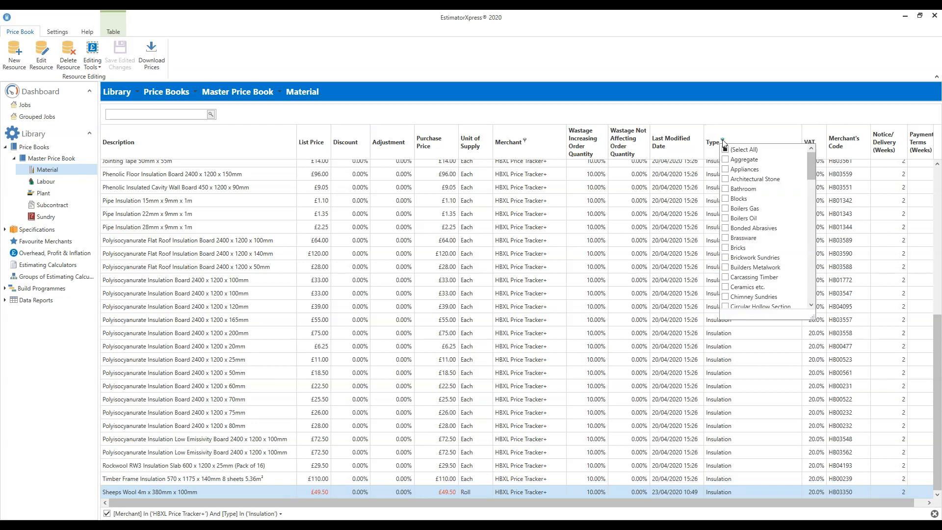
click(729, 191)
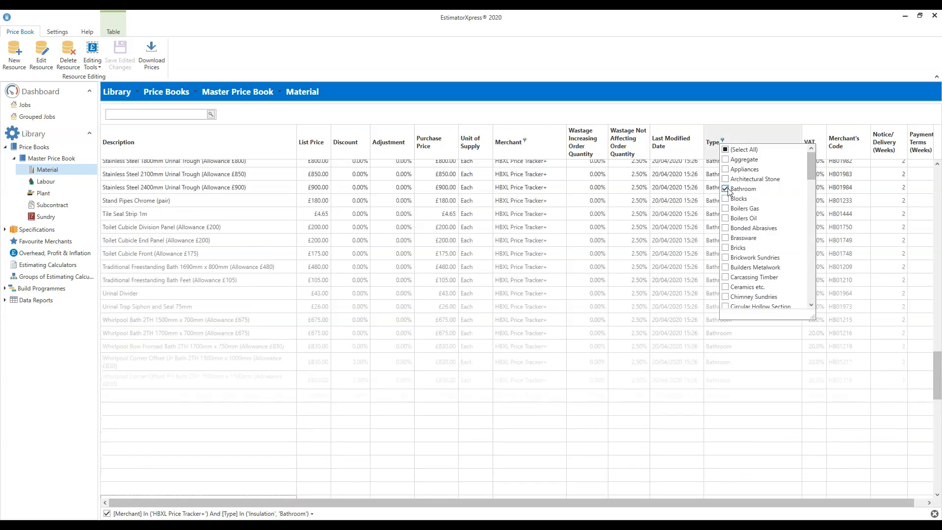
drag(813, 166, 815, 219)
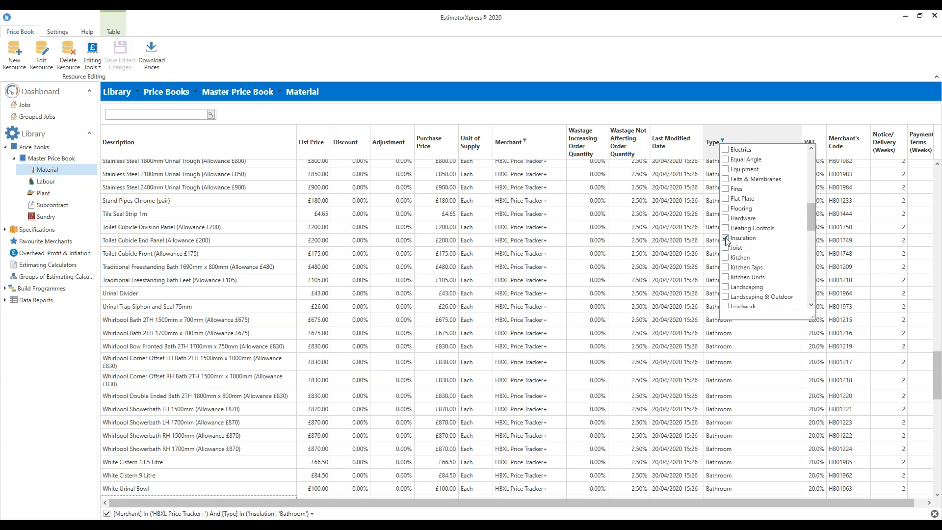
click(726, 239)
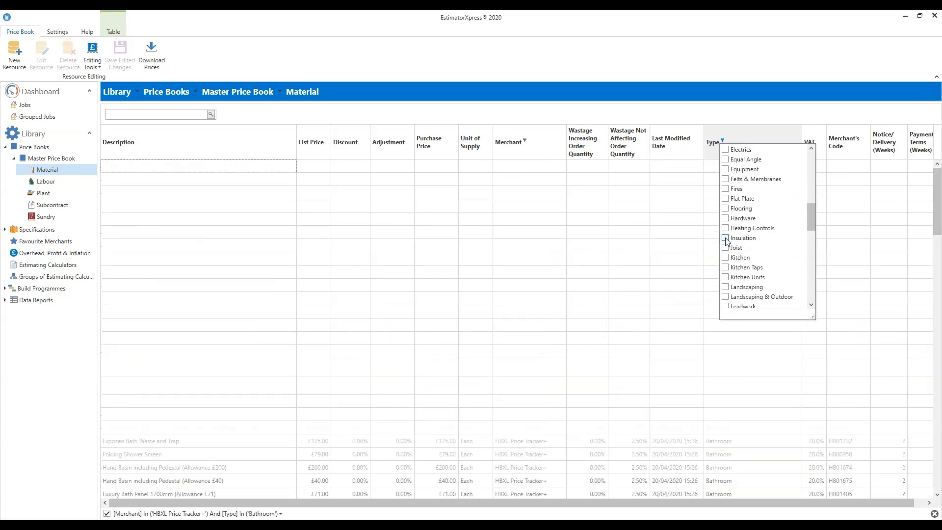
click(731, 75)
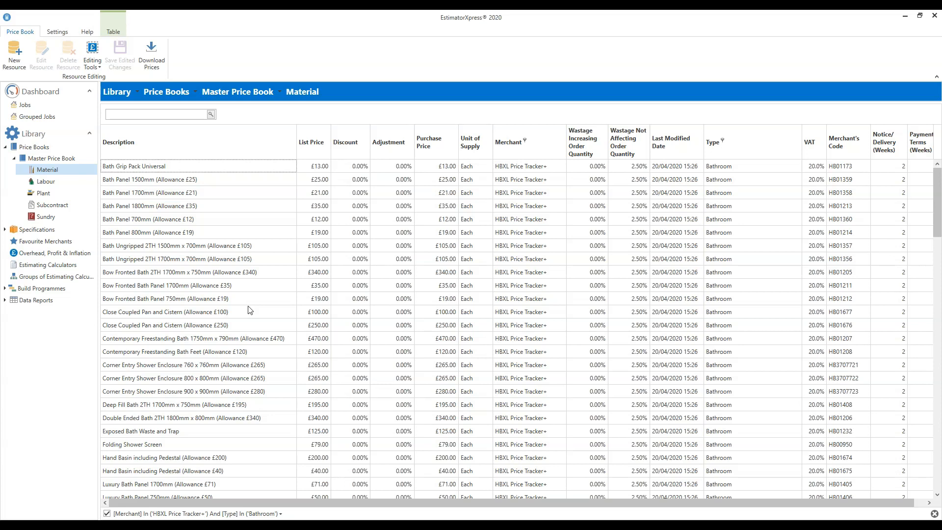
scroll(248, 310, down, 1)
scroll(255, 310, down, 3)
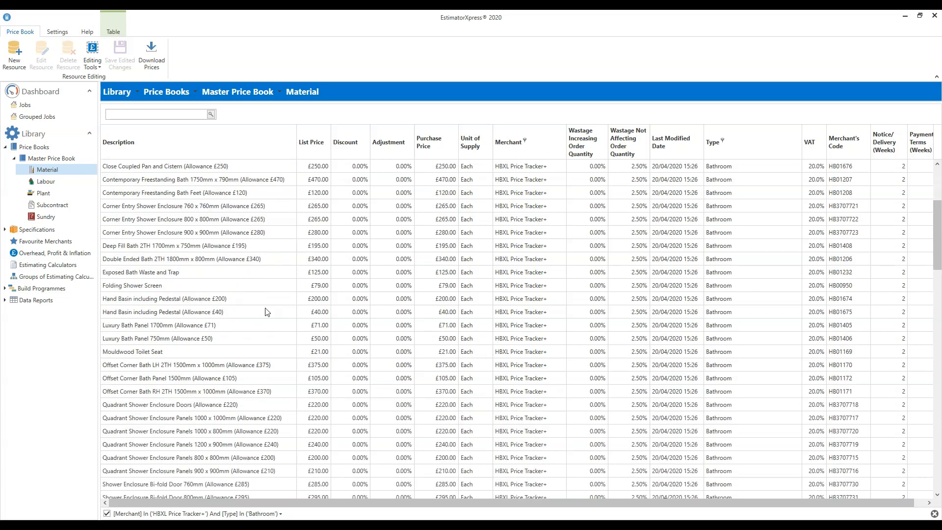
Step: Create a new material resource based on Bath Grip Pack Universal, with the description "Luxury 3 Piece Bathroom Suite"
scroll(267, 312, down, 4)
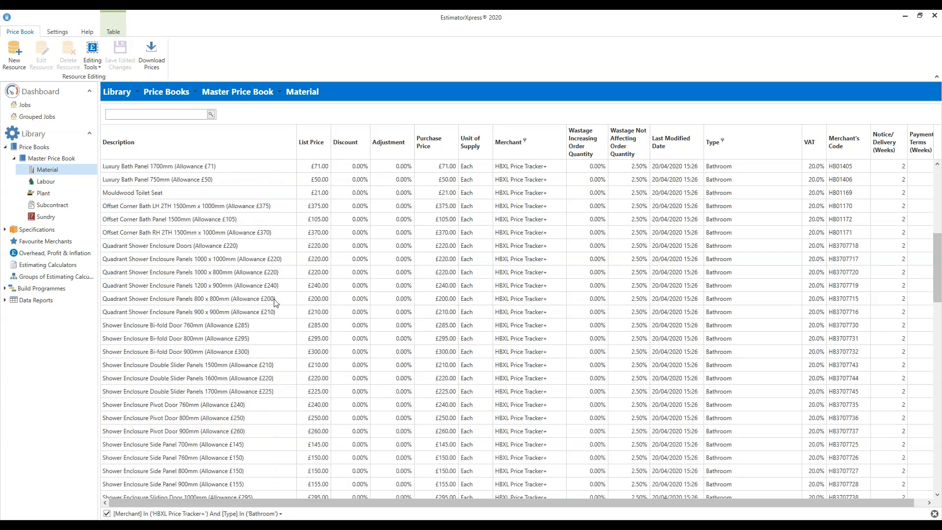
scroll(276, 303, up, 8)
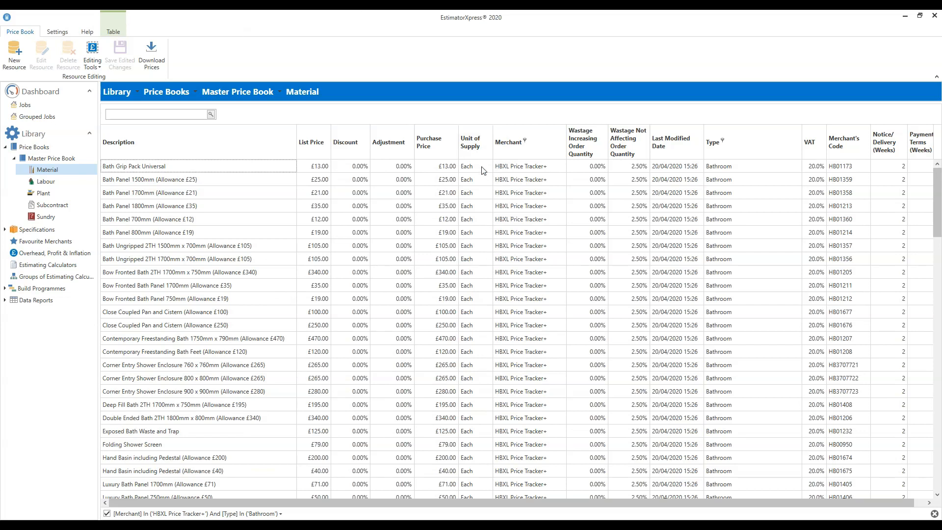
click(181, 167)
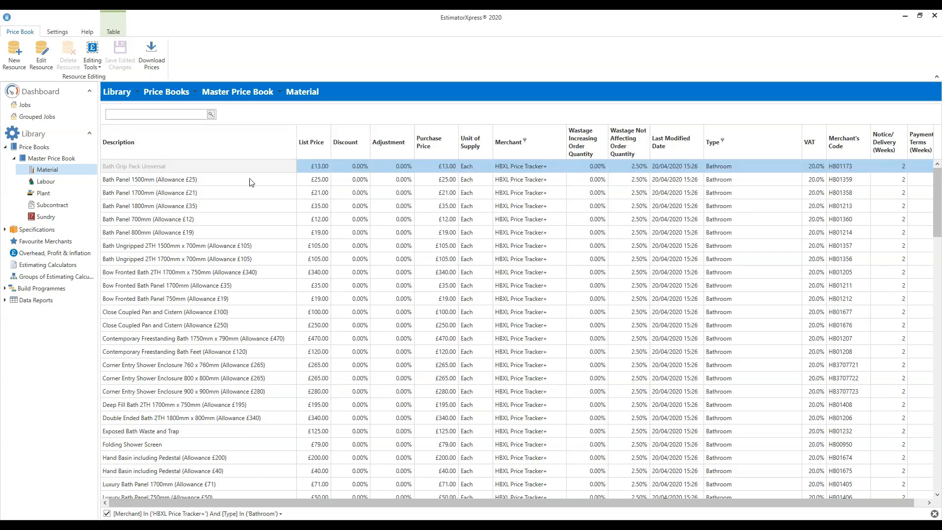
click(13, 61)
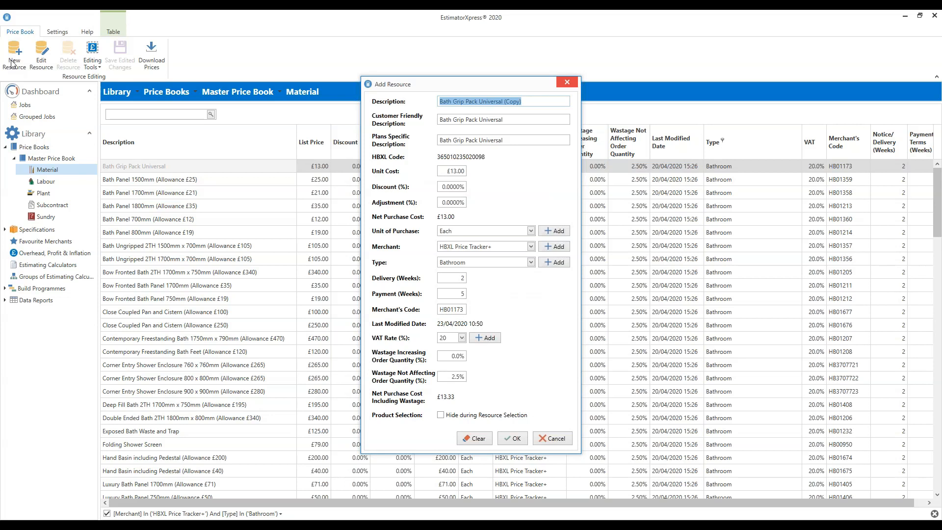
text(Luxury 3 Piece Bathroom Suite)
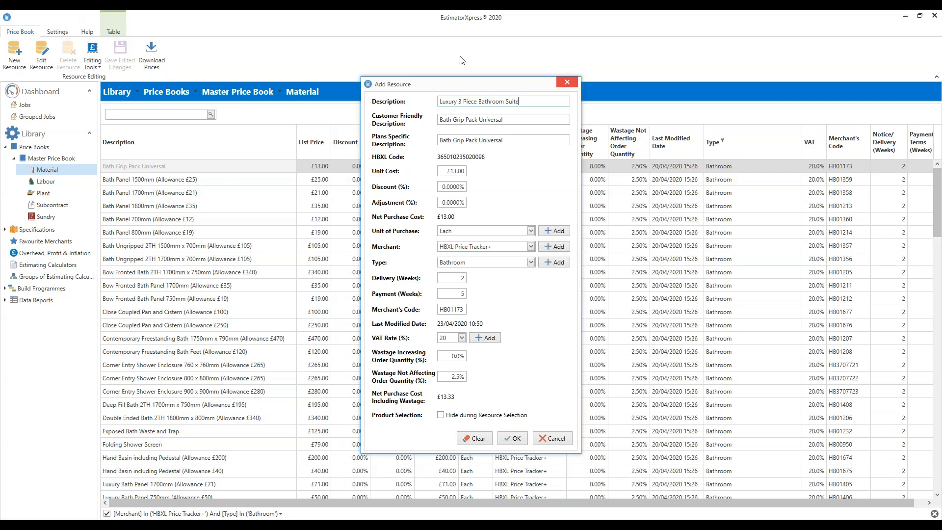
Step: Copy the new resource's description into its customer friendly and plans specific descriptions
drag(523, 101, 439, 102)
key(ctrl+c)
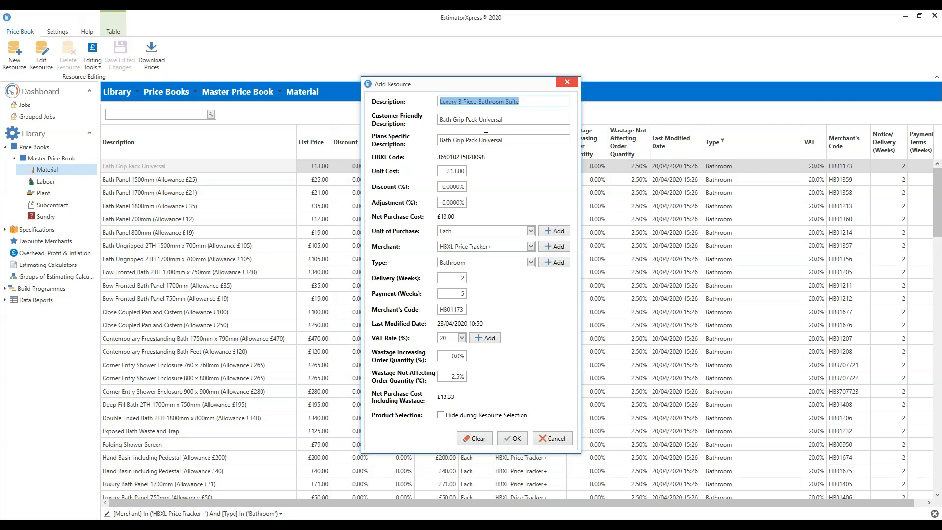
click(514, 121)
key(ctrl+v)
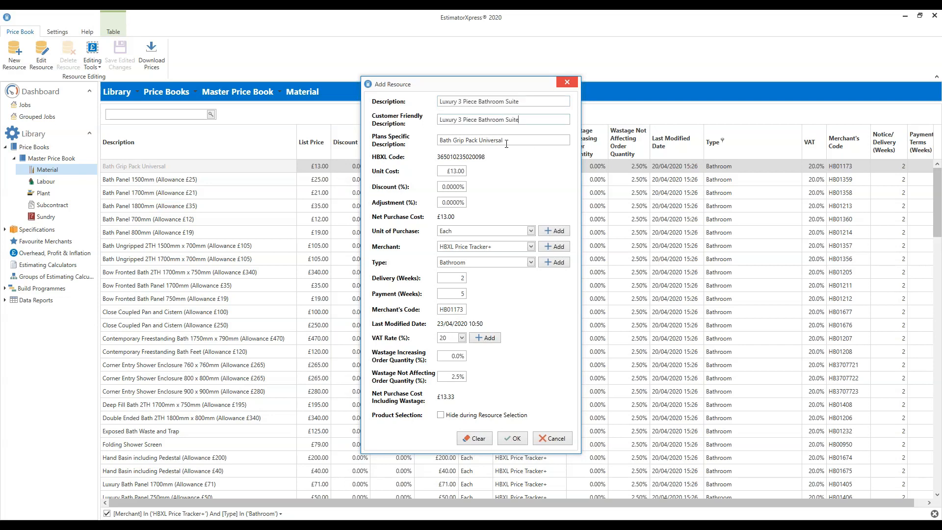
drag(519, 142, 438, 141)
key(ctrl+v)
Step: Set the new resource's unit cost to £2,500.00, save it and locate it in the bathroom materials list
drag(450, 172, 476, 177)
text(2500)
double_click(461, 278)
key(BackSpace)
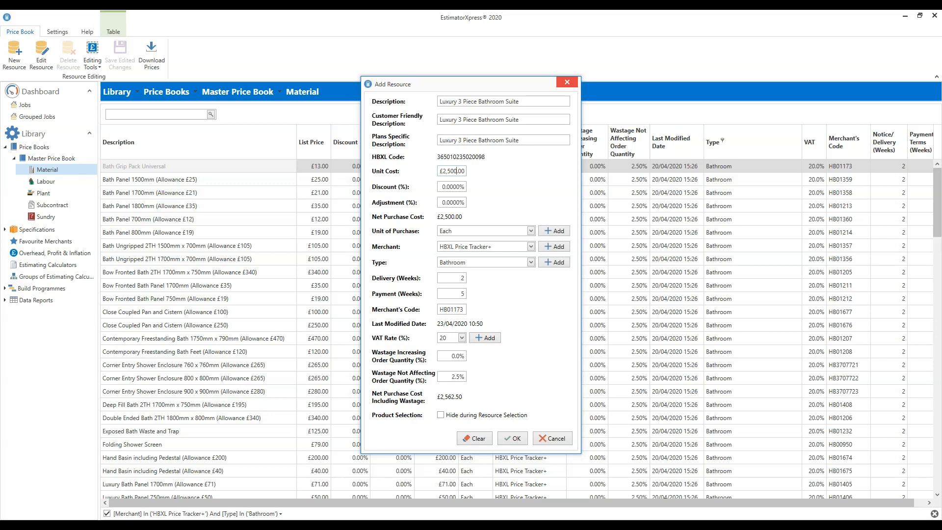
drag(452, 377, 488, 380)
click(516, 438)
drag(940, 241, 921, 505)
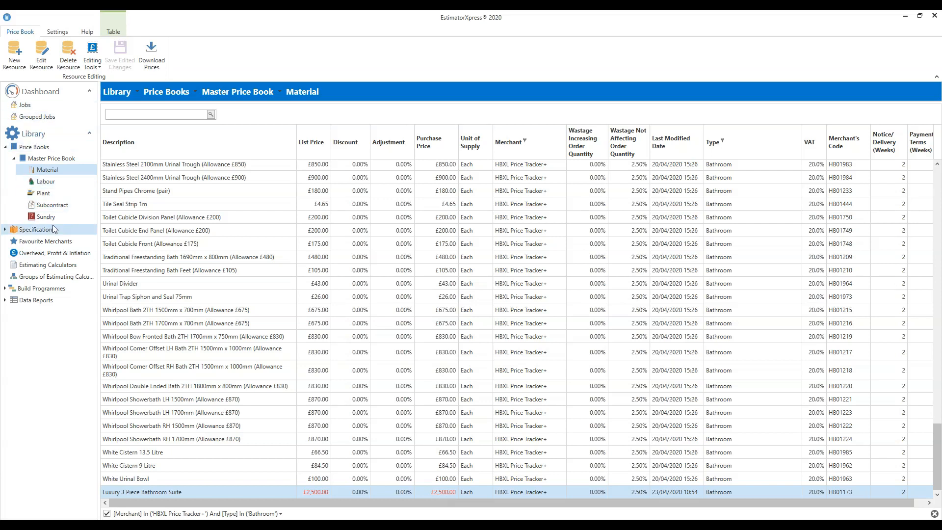
Step: Open the Master Price Book's plant list and make its purchase prices editable
click(47, 194)
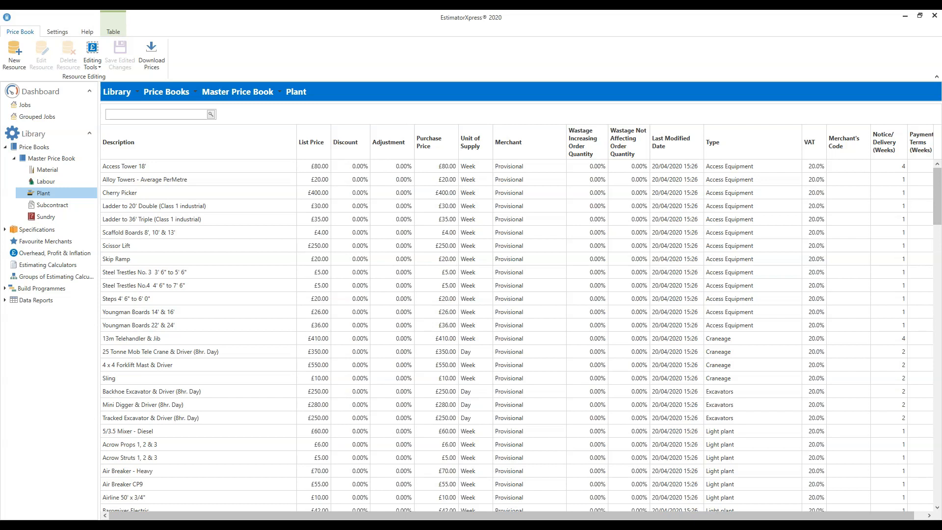
click(95, 64)
click(122, 89)
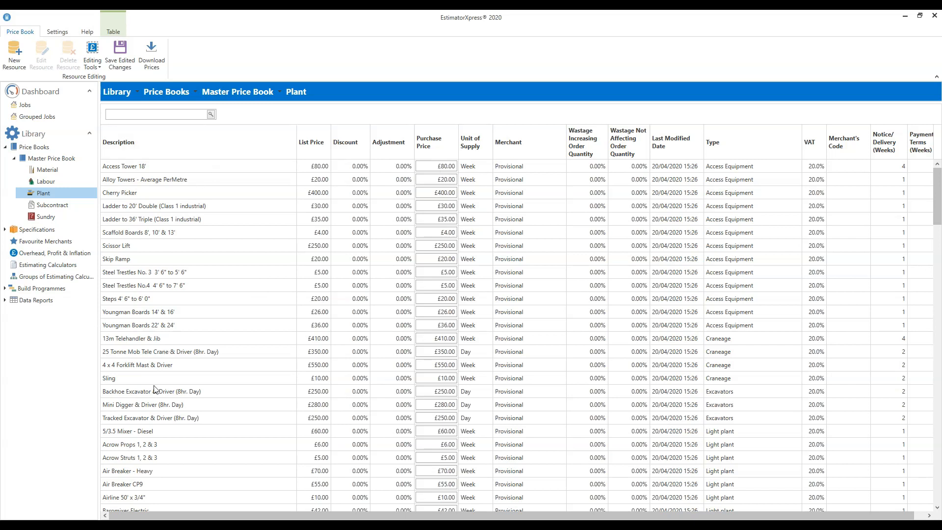
Step: Set the daily purchase prices to £260 for the Backhoe Excavator, £290 for the Mini Digger and £260 for the Tracked Excavator
click(131, 394)
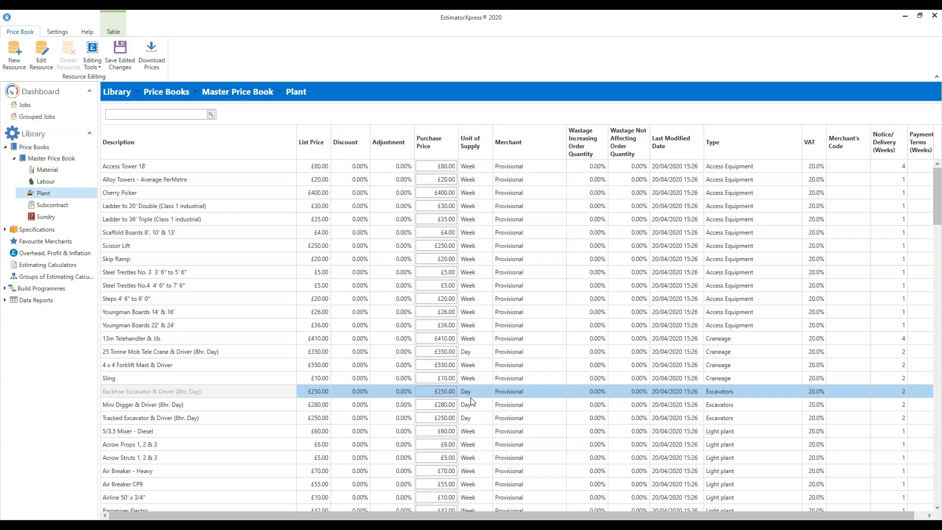
click(436, 392)
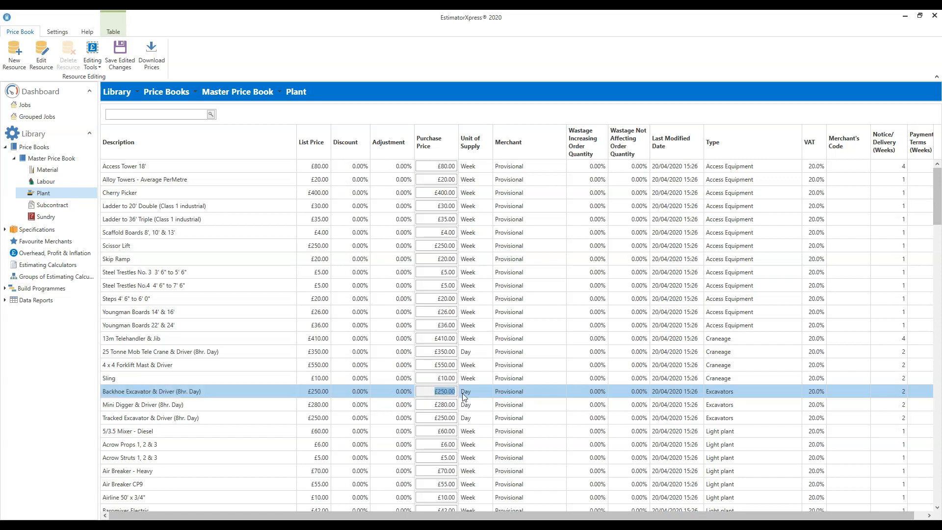
text(260)
click(435, 405)
drag(435, 406, 462, 408)
text(2)
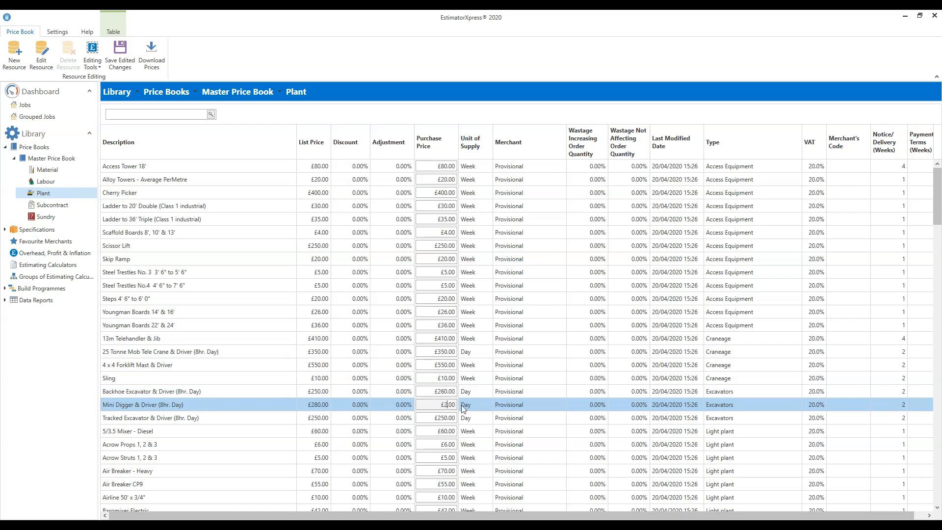
text(90)
click(452, 418)
click(453, 418)
text(260)
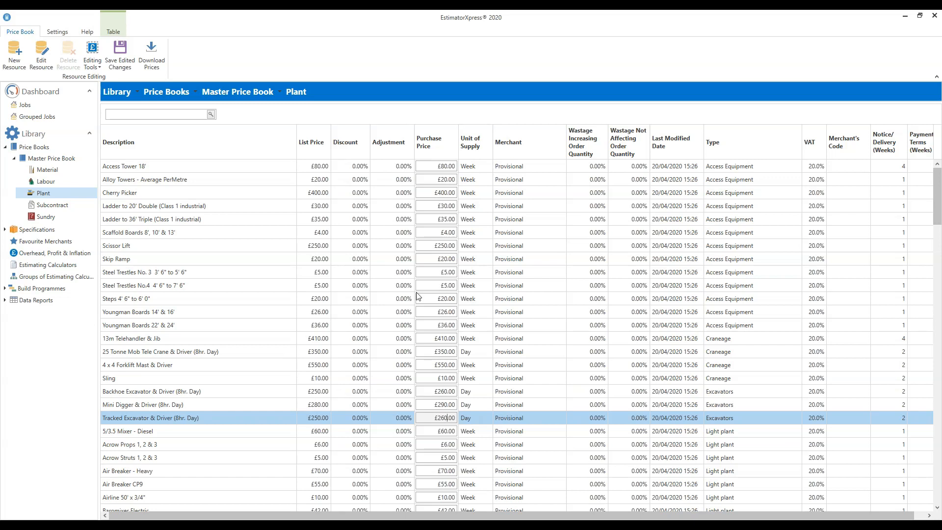
Step: Search the plant list for "portable", select Portable Toilet and clear the search to return to the full list
scroll(415, 293, down, 4)
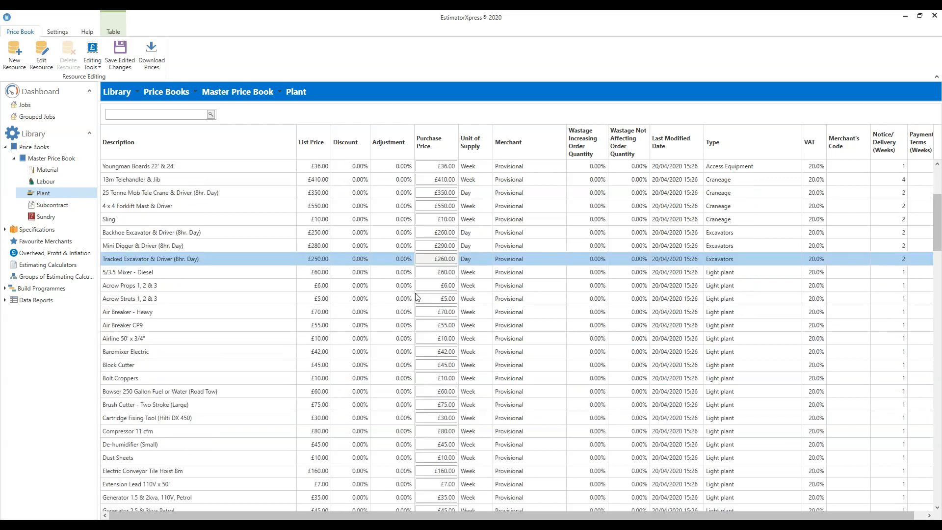
scroll(417, 297, down, 3)
scroll(425, 291, down, 5)
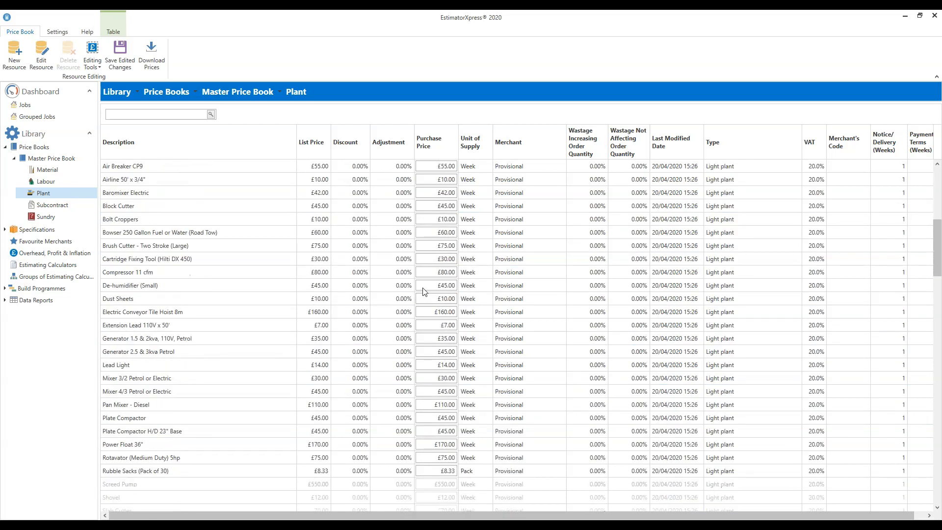
scroll(425, 292, down, 2)
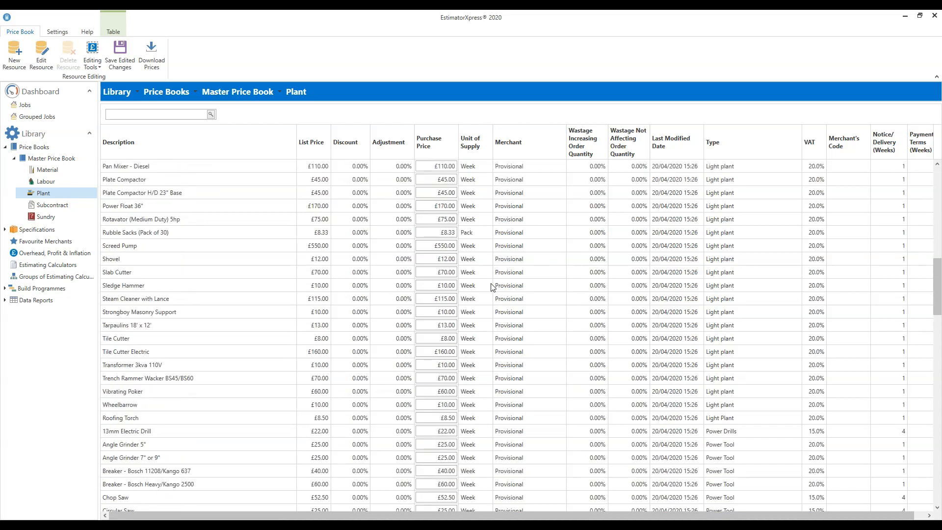
scroll(492, 287, up, 3)
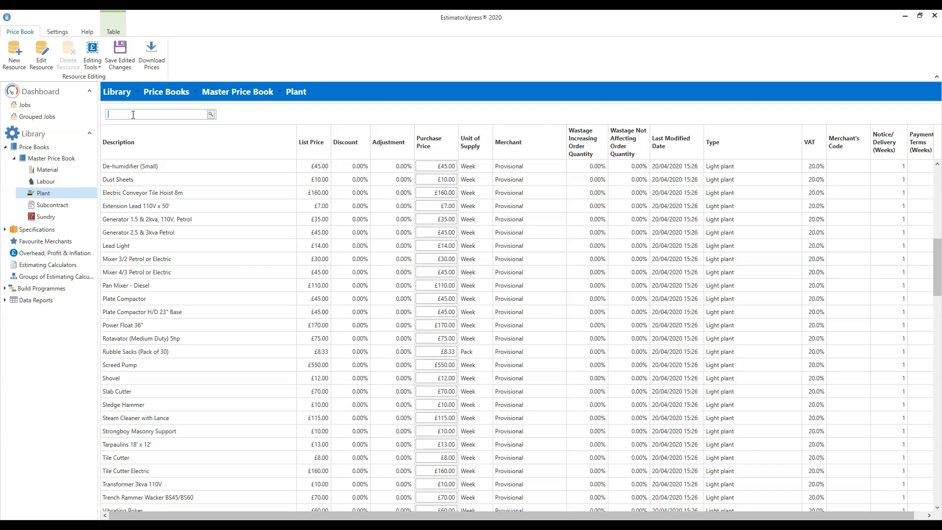
text(portable)
click(212, 115)
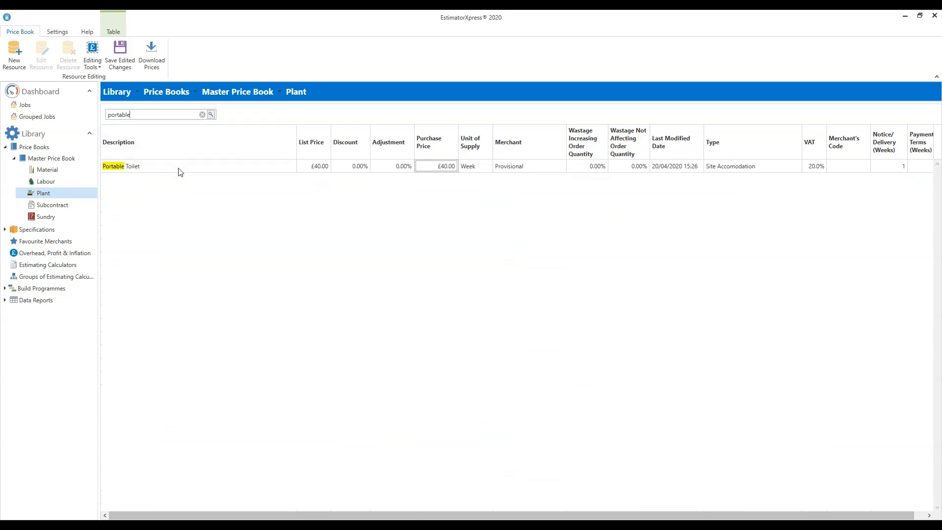
click(138, 168)
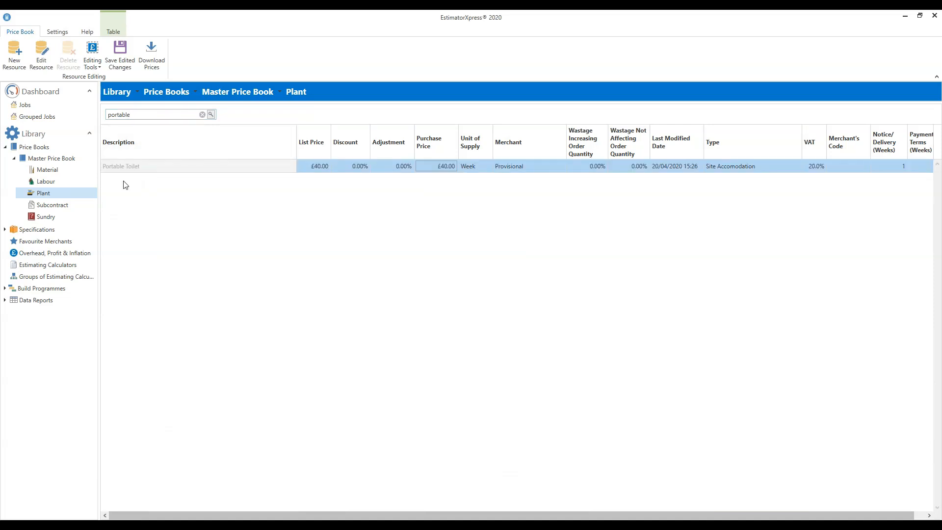
click(202, 115)
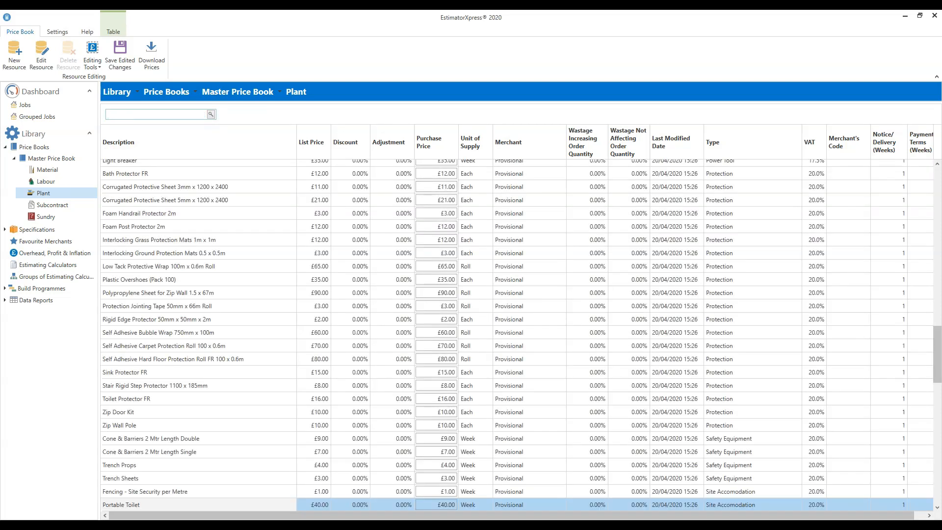
Step: Examine the site accommodation plant, such as the portable toilet and site cabin, and their weekly purchase prices
scroll(576, 297, up, 15)
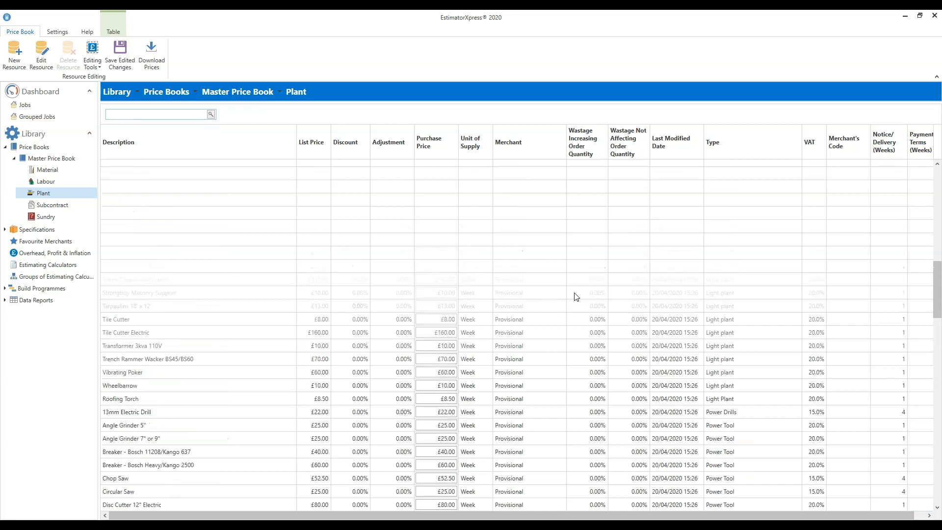
scroll(576, 297, up, 10)
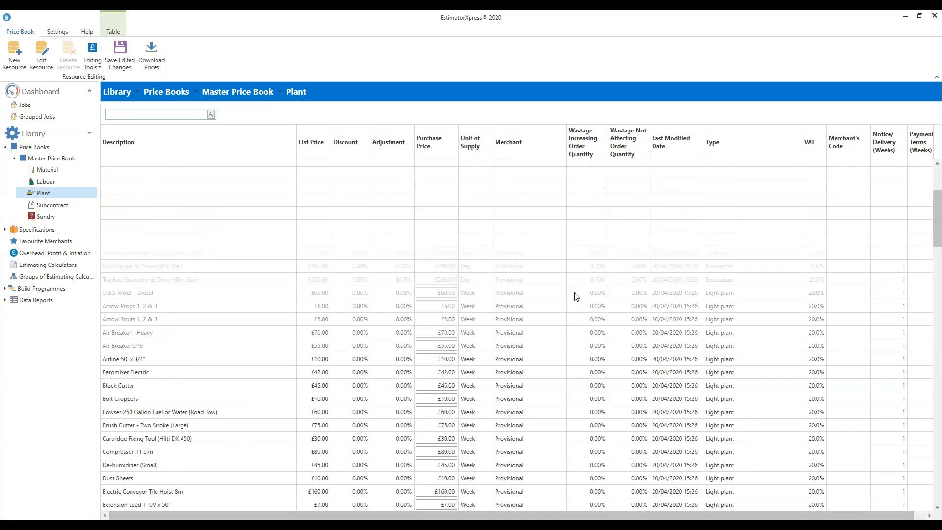
scroll(576, 297, down, 10)
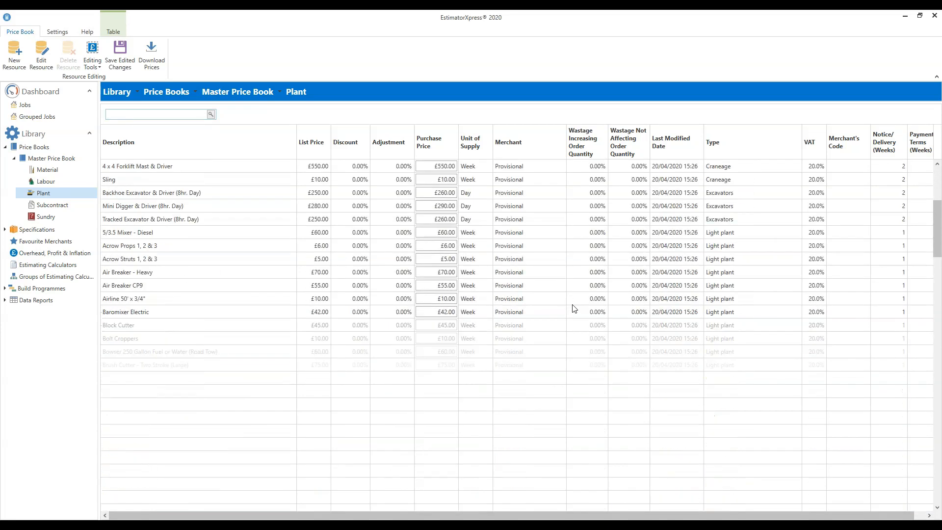
scroll(575, 308, down, 10)
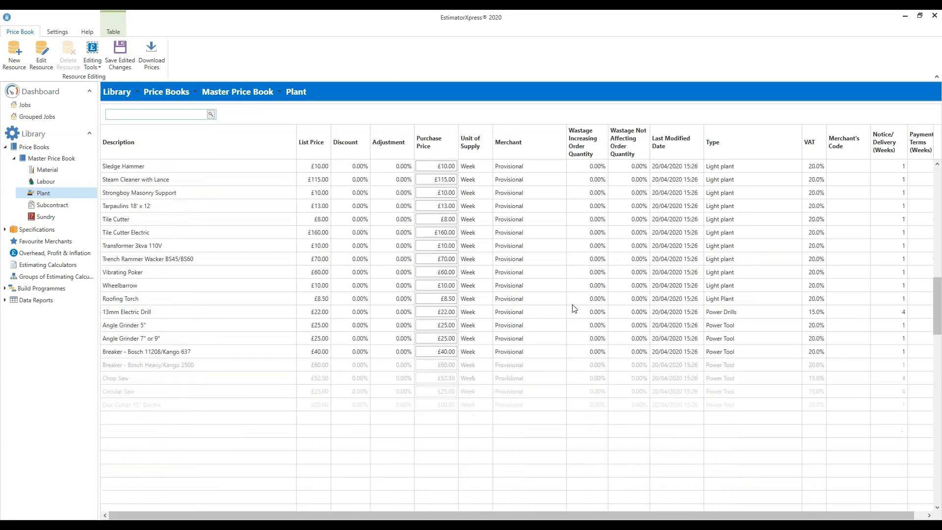
scroll(575, 308, down, 10)
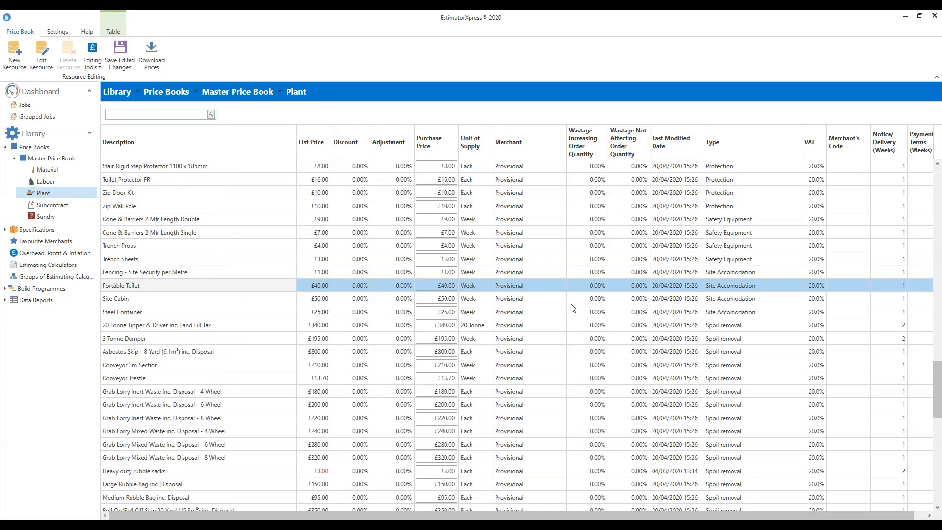
scroll(470, 270, down, 1)
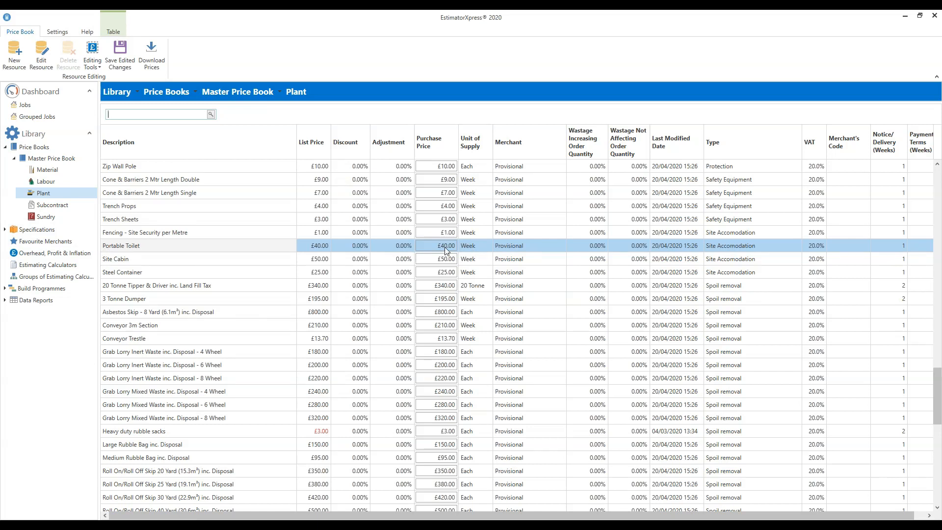
click(443, 262)
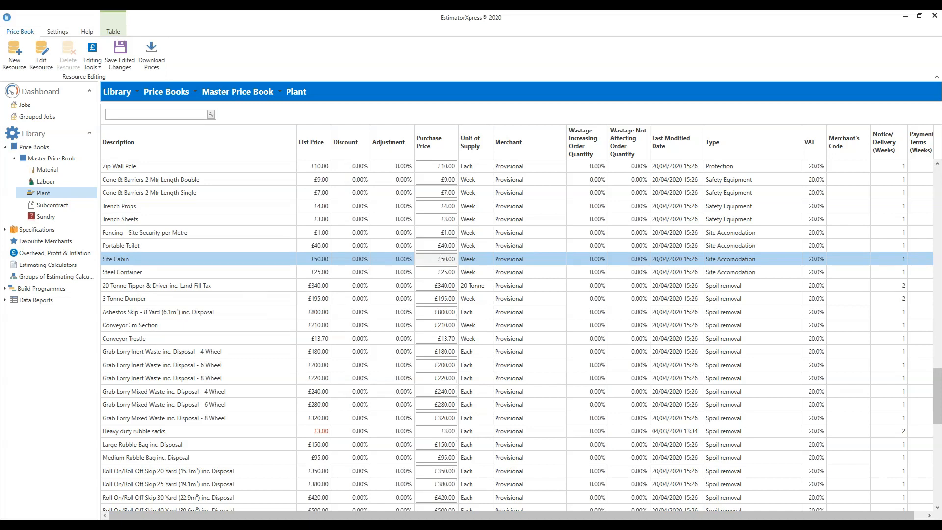
Step: Examine the spoil removal items, including tippers and skips, and sundry plant charges such as the bay suspension fee
click(253, 287)
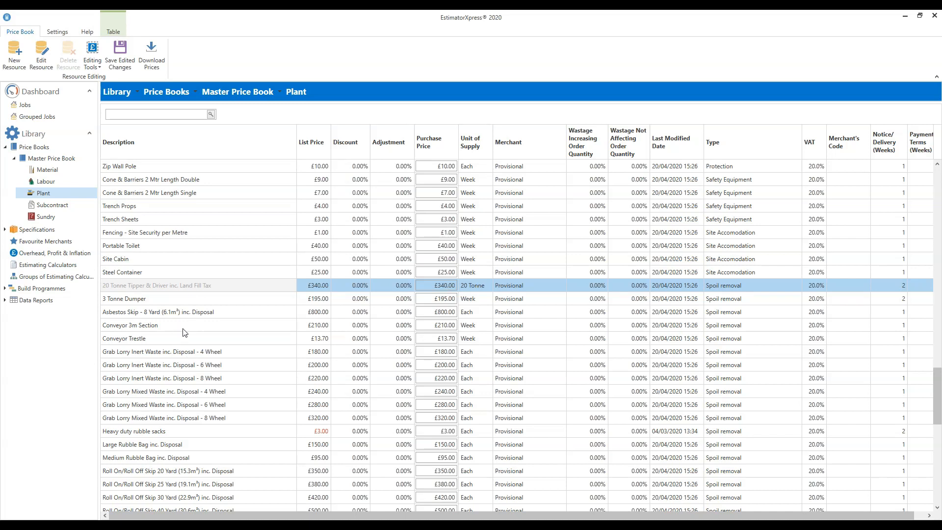
scroll(185, 333, down, 3)
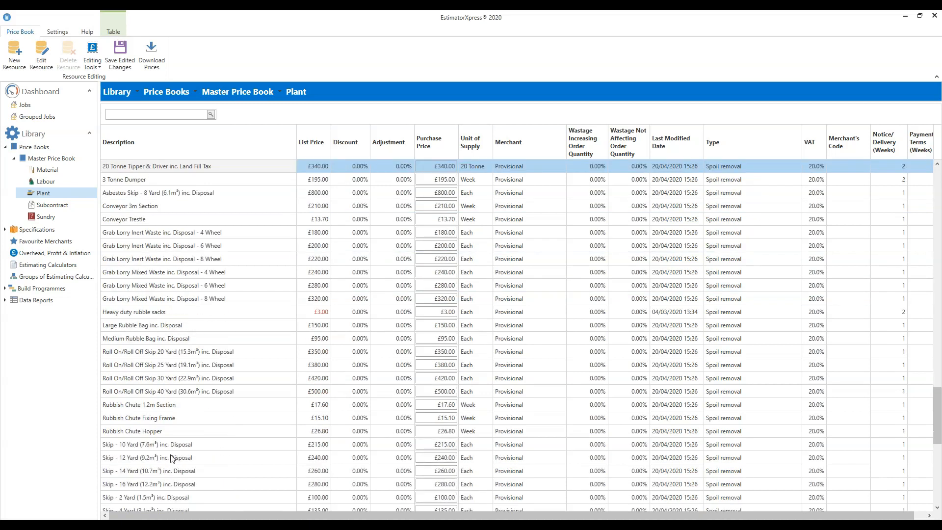
scroll(219, 410, down, 4)
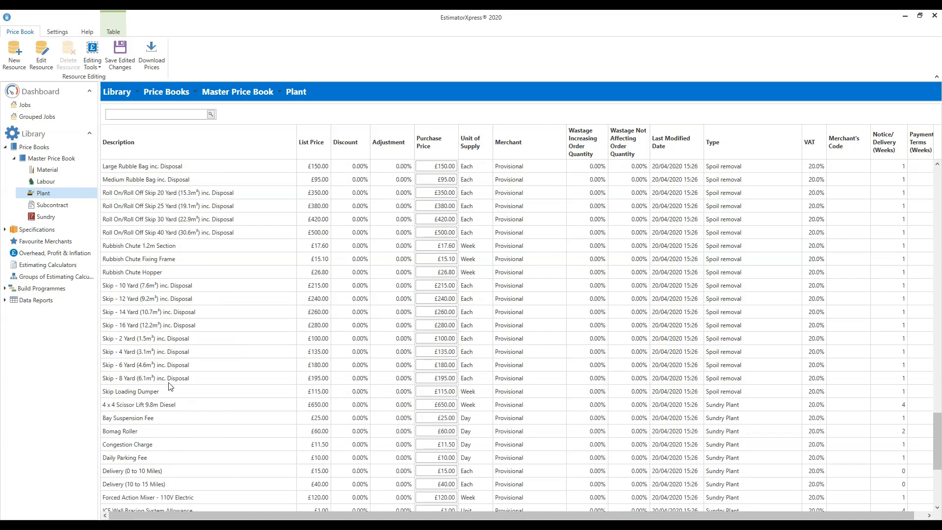
click(145, 367)
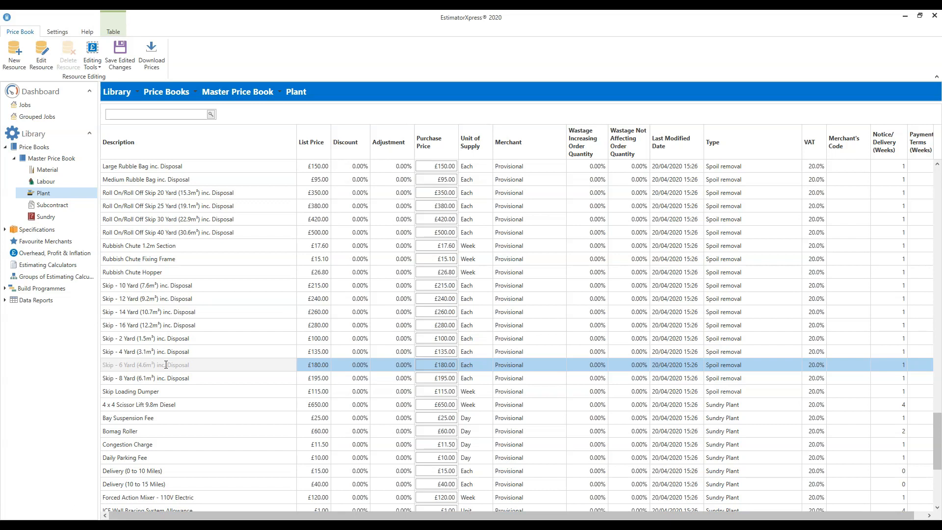
click(171, 421)
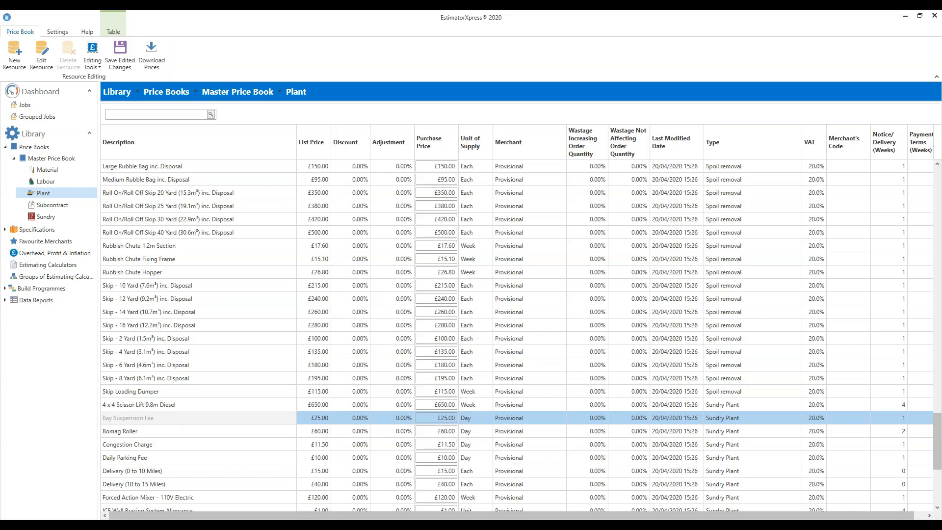
scroll(516, 333, down, 1)
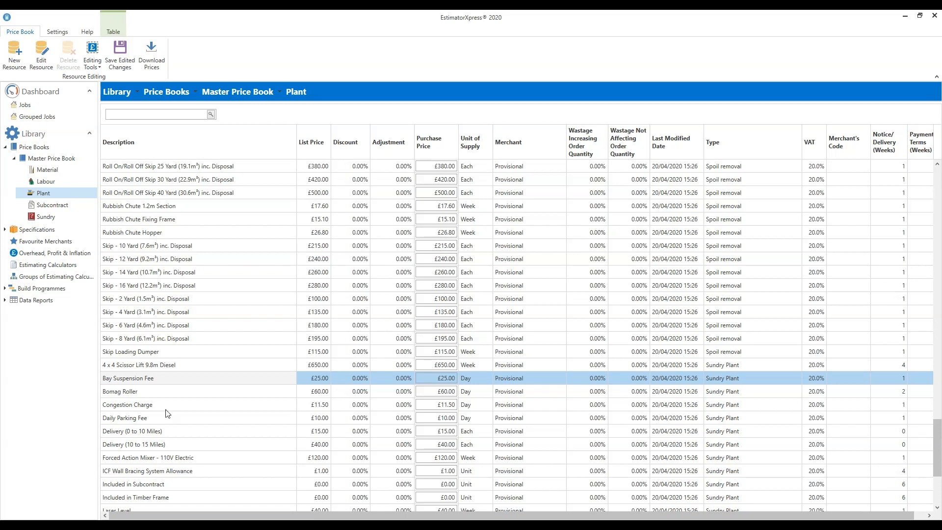
Step: Review the daily purchase prices of the sundry plant charges Bay Suspension Fee, Congestion Charge and Daily Parking Fee
click(133, 380)
click(437, 377)
drag(437, 378, 451, 385)
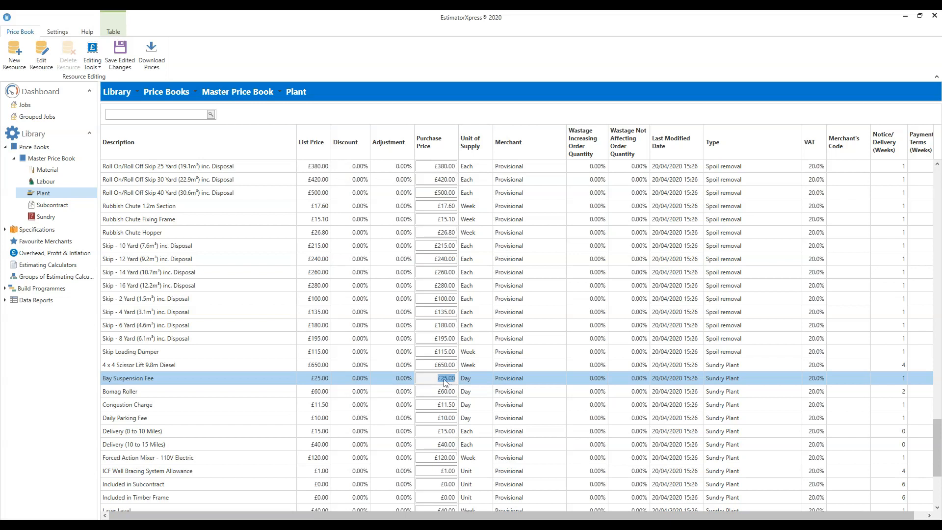
click(443, 405)
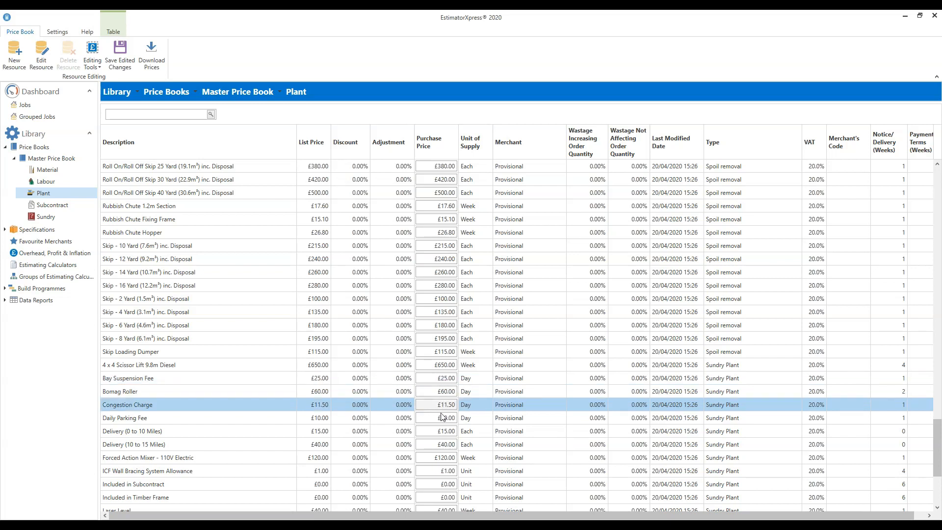
click(441, 418)
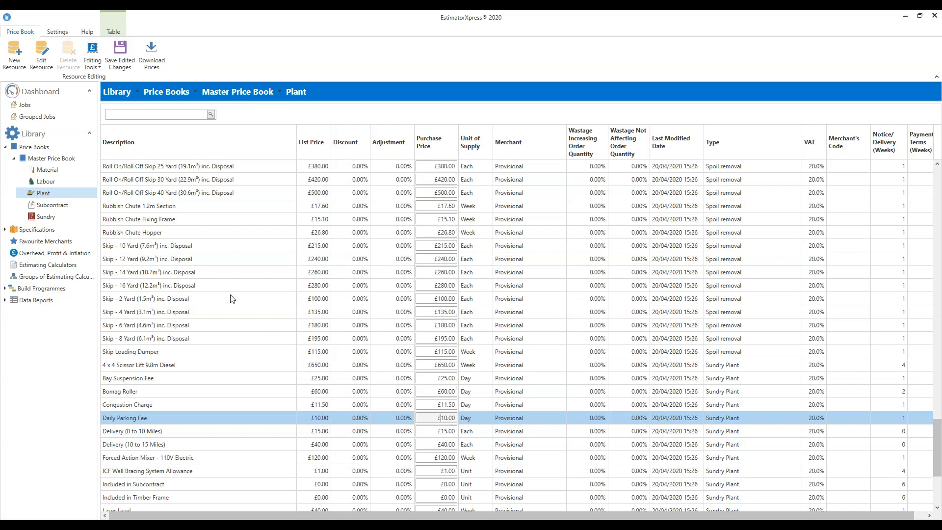
Step: Save the edited plant prices as adjustments to the list price and check the three excavator resources' adjustments and purchase prices
click(116, 64)
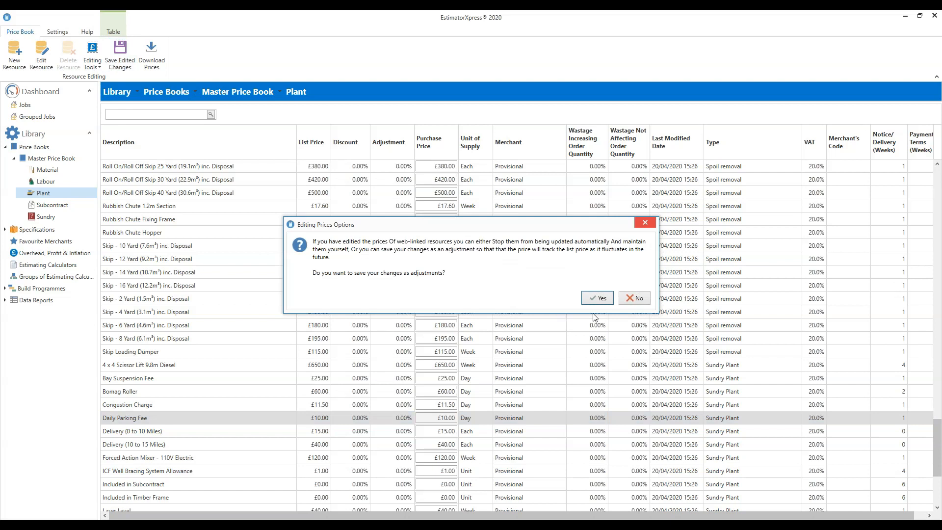
click(597, 300)
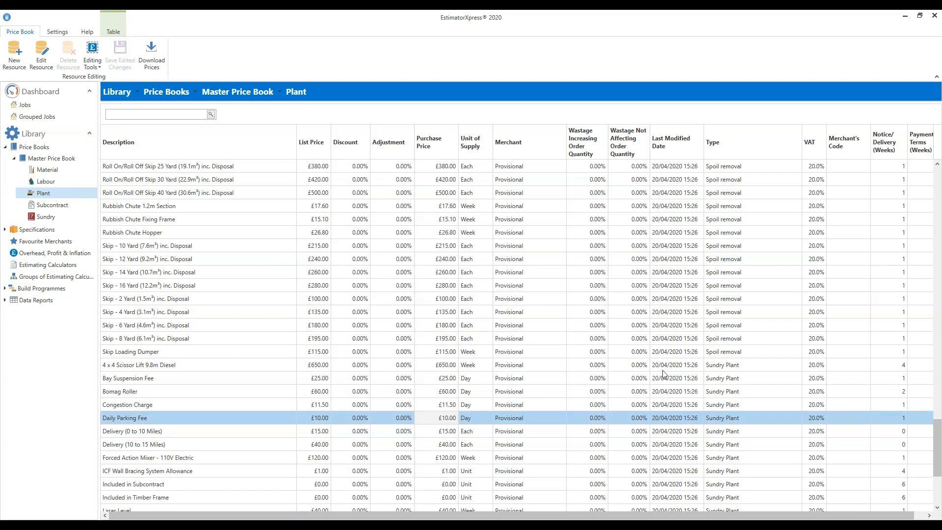
drag(938, 440, 938, 196)
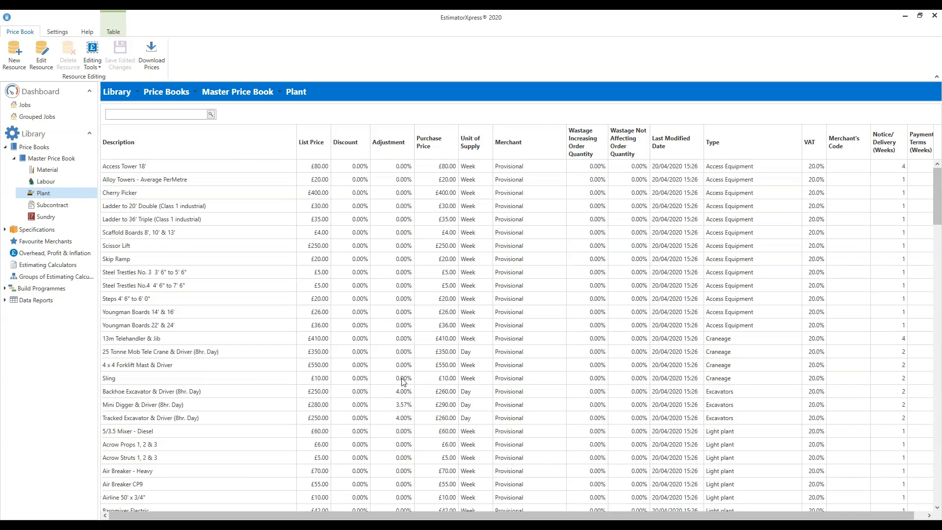
click(447, 392)
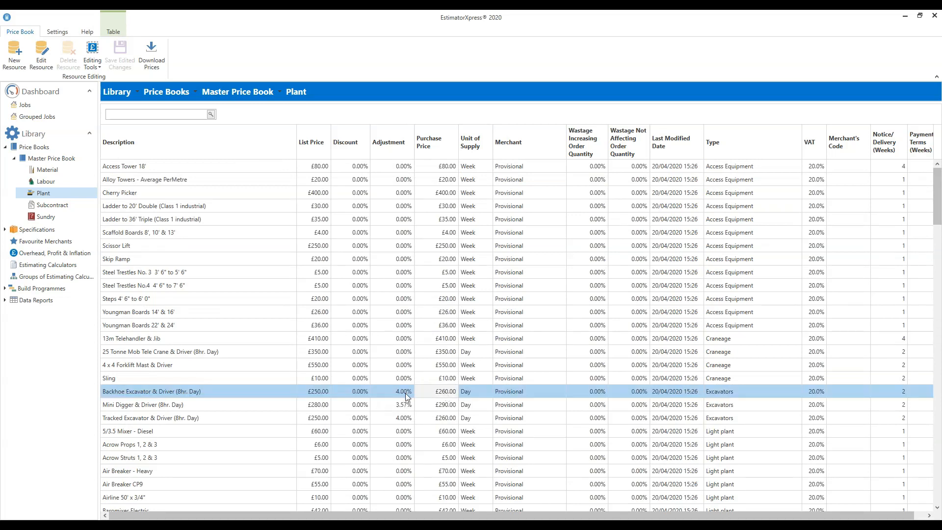
click(406, 418)
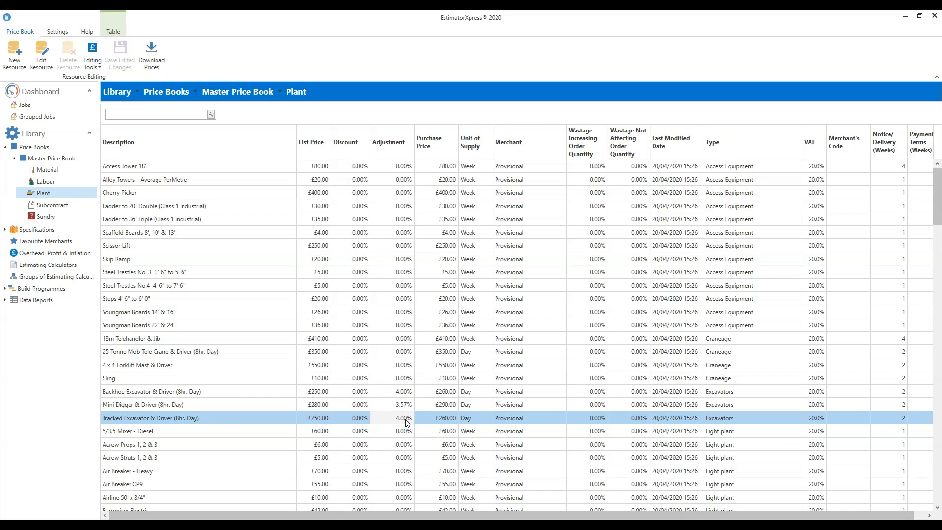
Step: Open the Subcontract resources of the Master Price Book
click(58, 208)
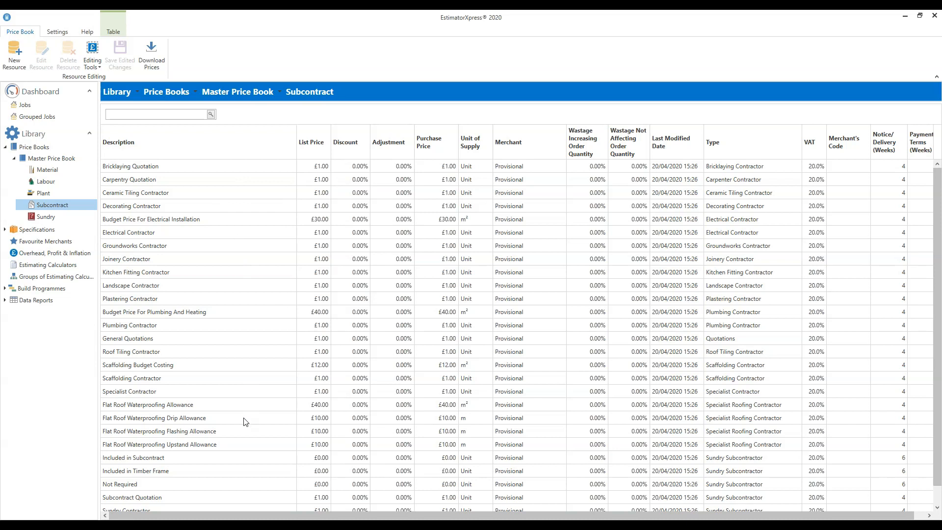
Step: Review the budget prices for electrical installation, plumbing and heating, and the flat roof waterproofing allowance
click(173, 405)
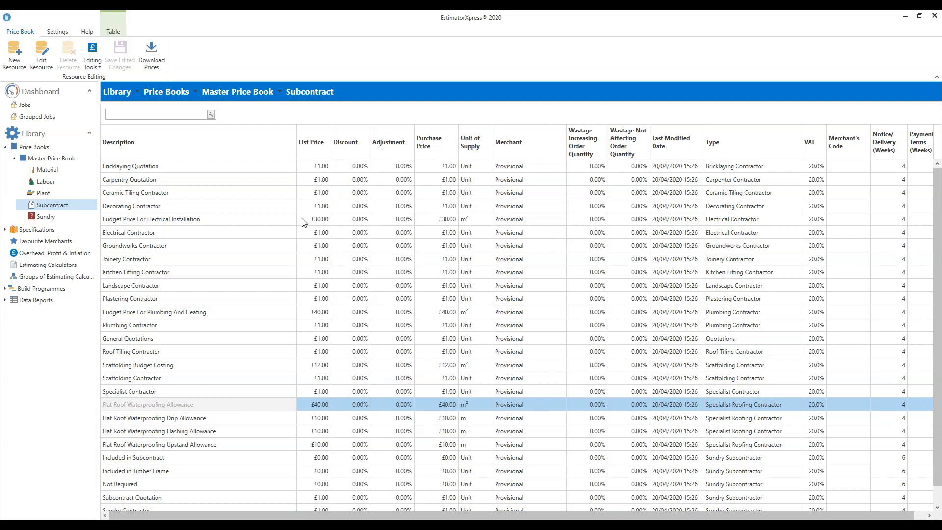
click(270, 220)
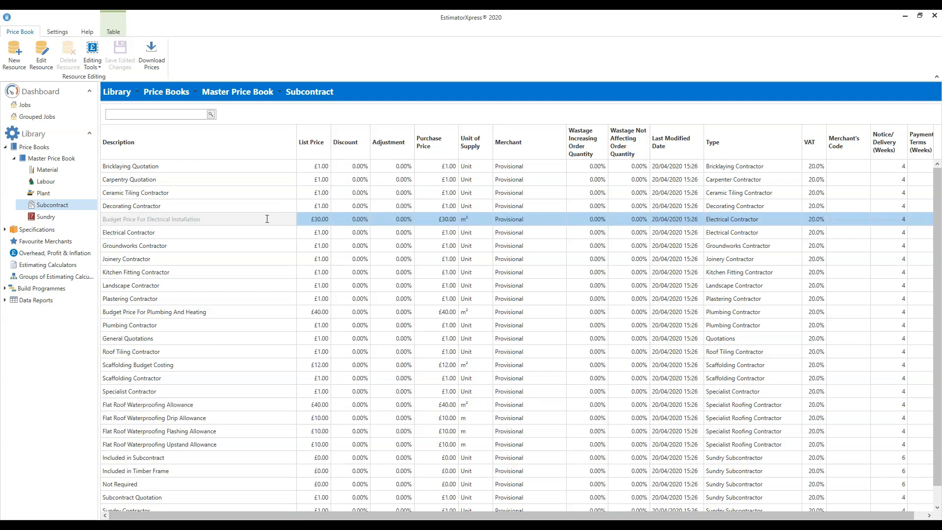
click(296, 315)
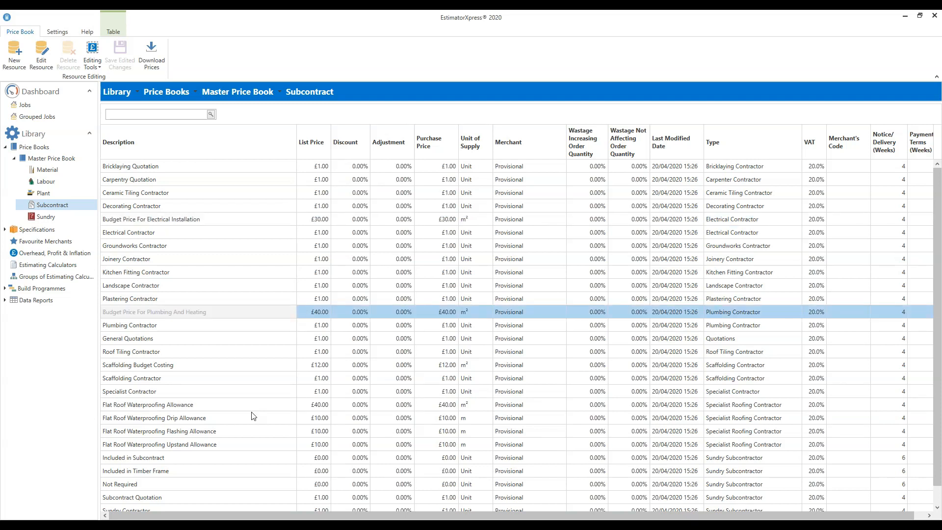
click(293, 406)
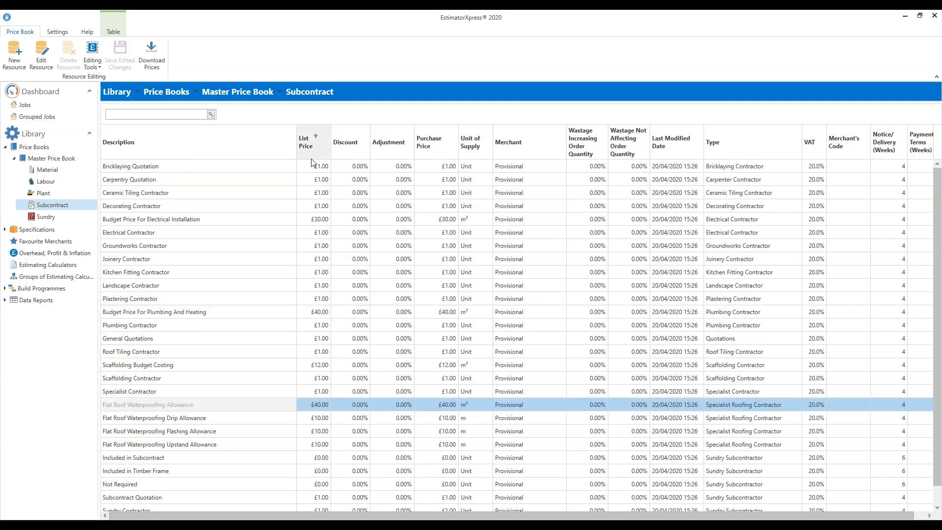
Step: Create a new subcontract resource from Decorating Contractor, with "Specialist Floor Contractor" as both its description and customer friendly description
click(290, 206)
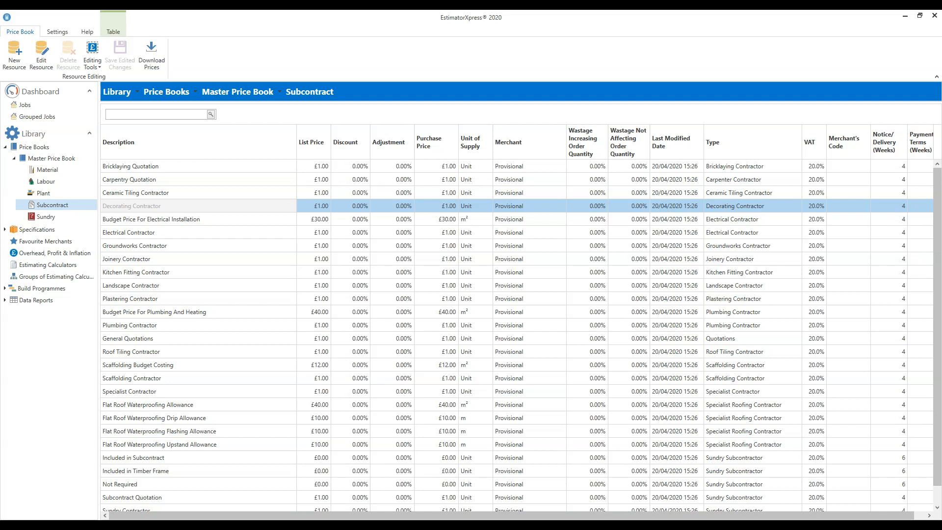
click(14, 63)
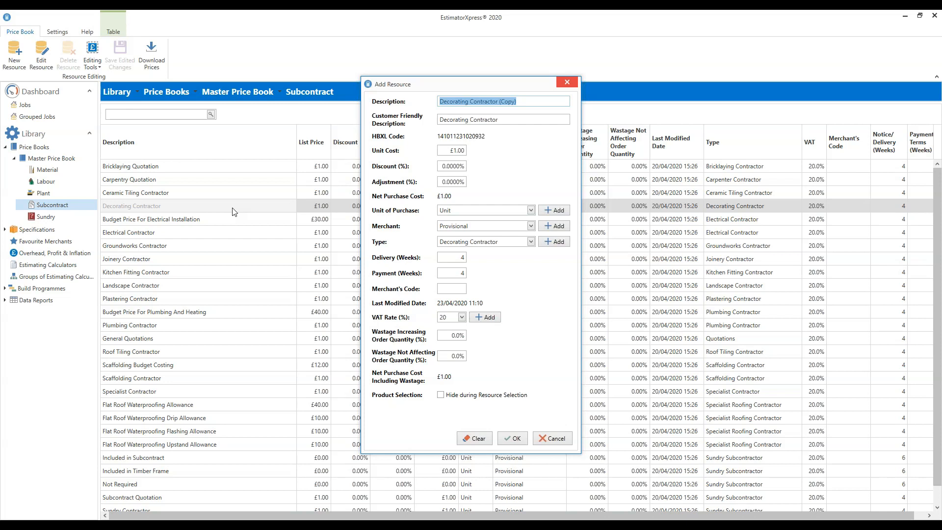
text(Specialist Floor Contractor)
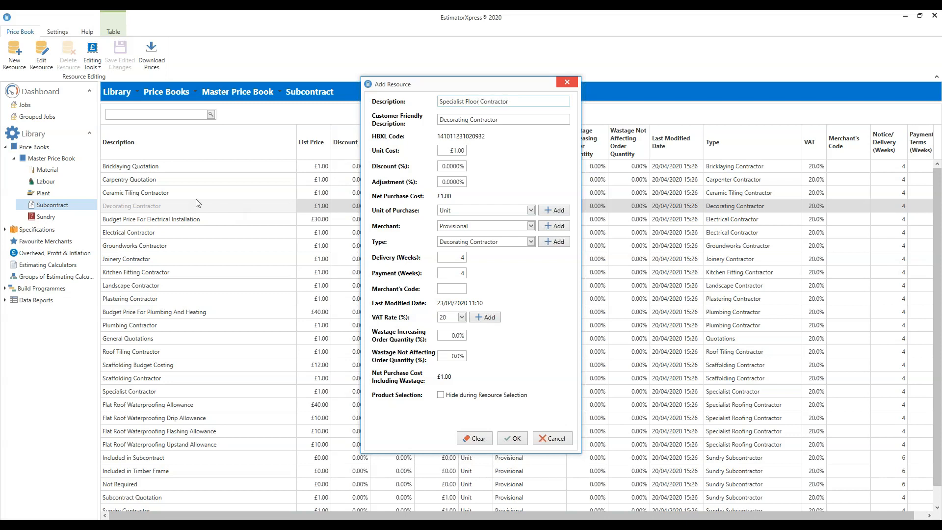
drag(503, 101, 438, 101)
key(ctrl+c)
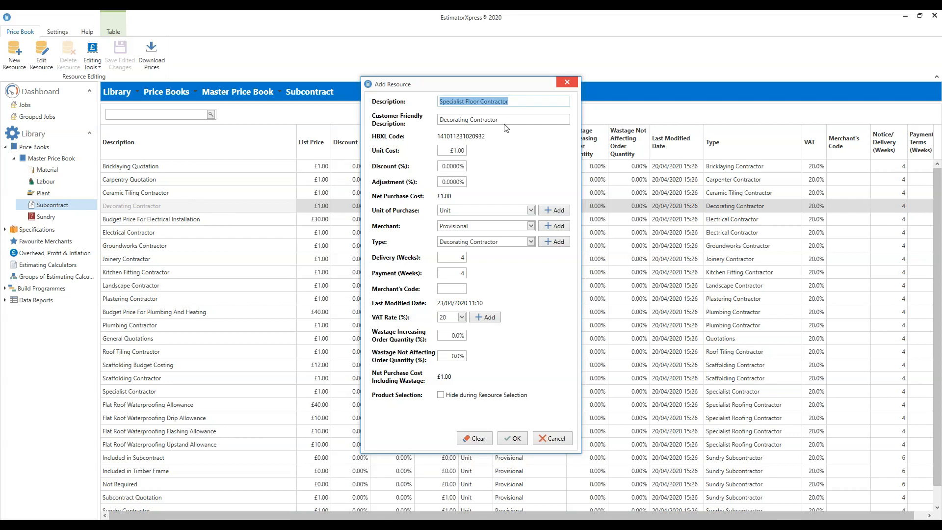
key(Tab)
key(ctrl+v)
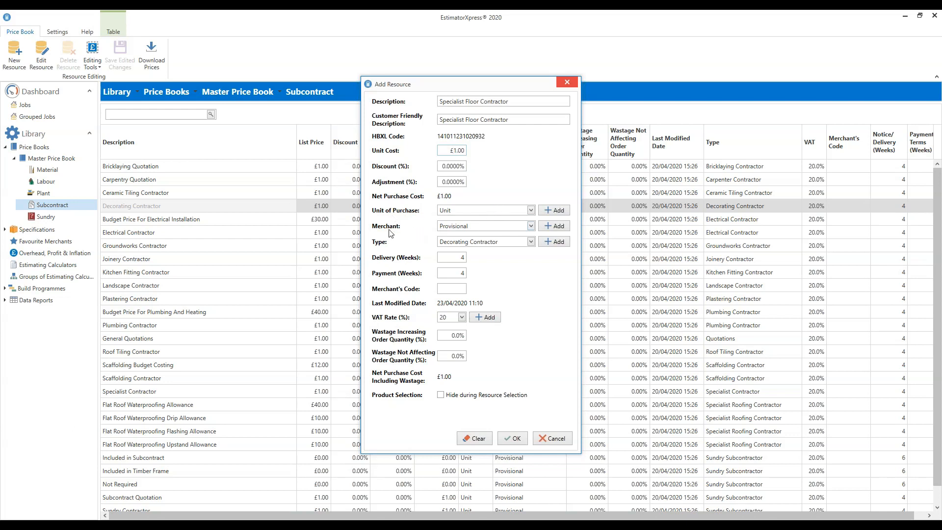
Step: Check the available merchants for the new resource and set its type to Specialist Contractor
drag(464, 86, 716, 95)
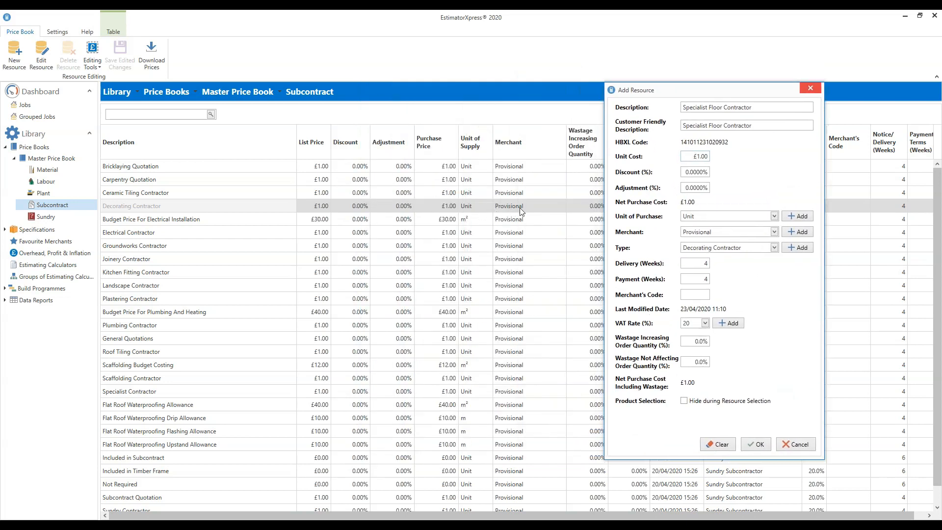
drag(715, 95, 531, 91)
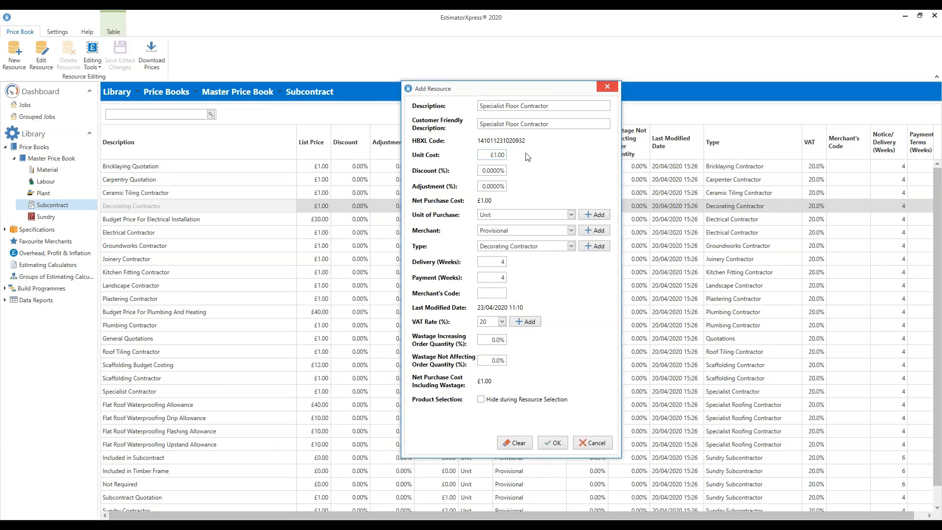
click(571, 232)
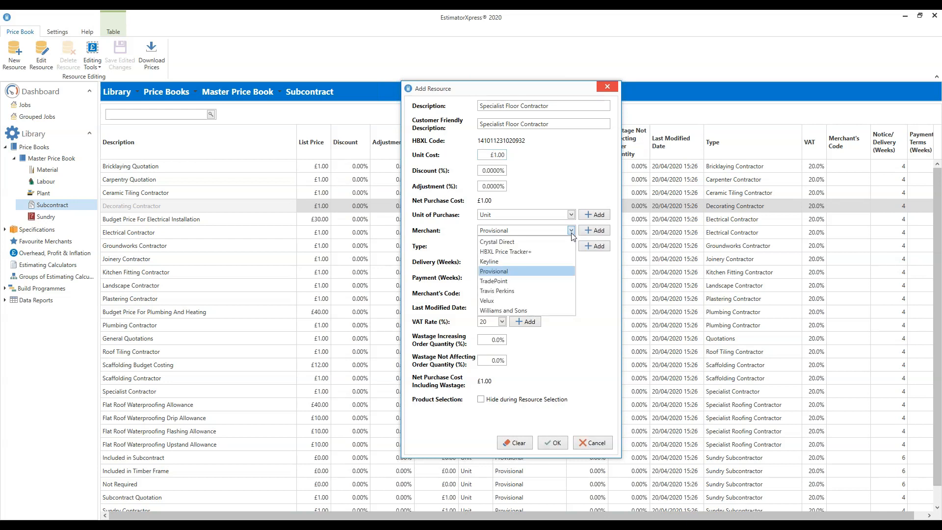
click(571, 231)
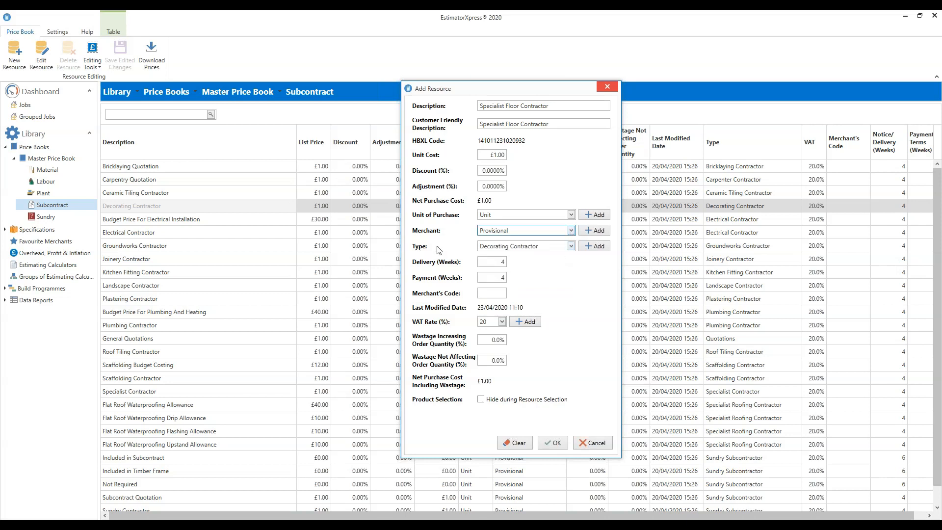
click(571, 246)
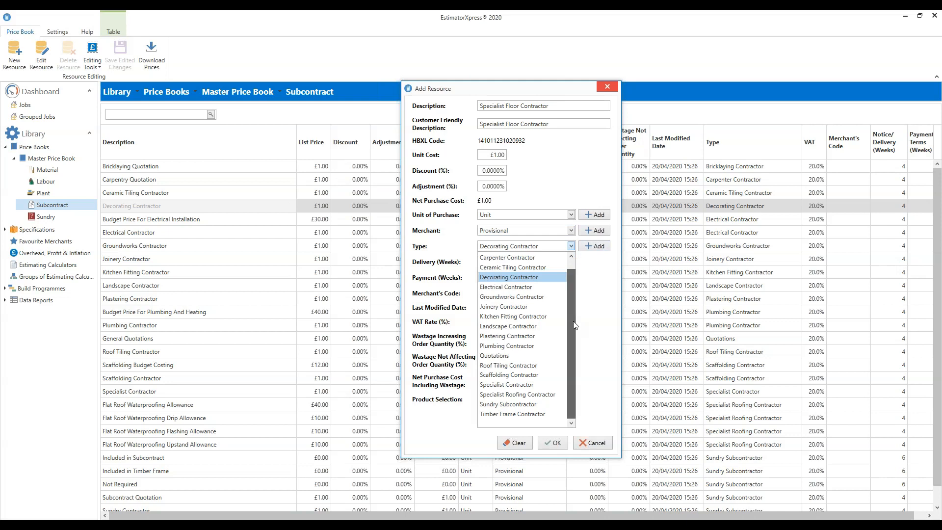
mouse_move(574, 321)
mouse_down()
mouse_move(572, 265)
mouse_move(571, 330)
mouse_up()
click(507, 385)
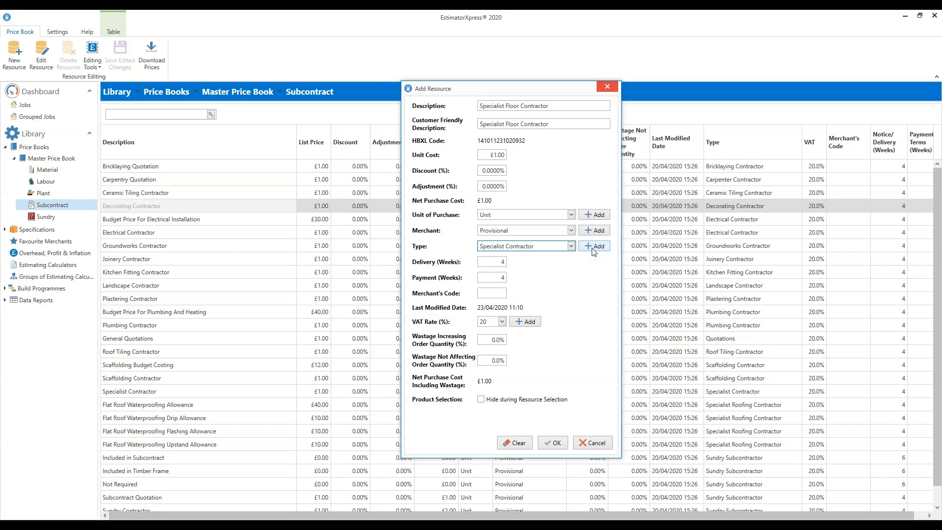
Step: Add the completed Specialist Floor Contractor resource to the price book and select it in the subcontract list
drag(538, 89, 727, 345)
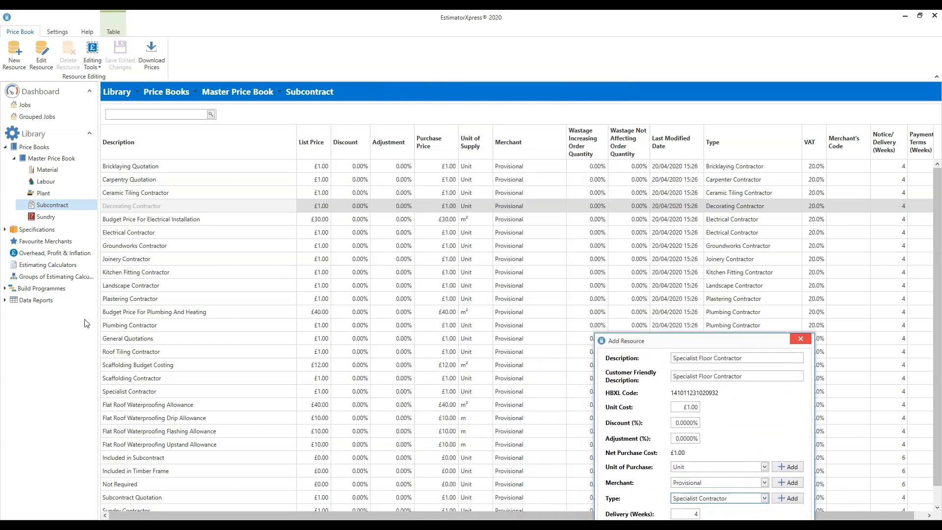
drag(748, 340, 501, 128)
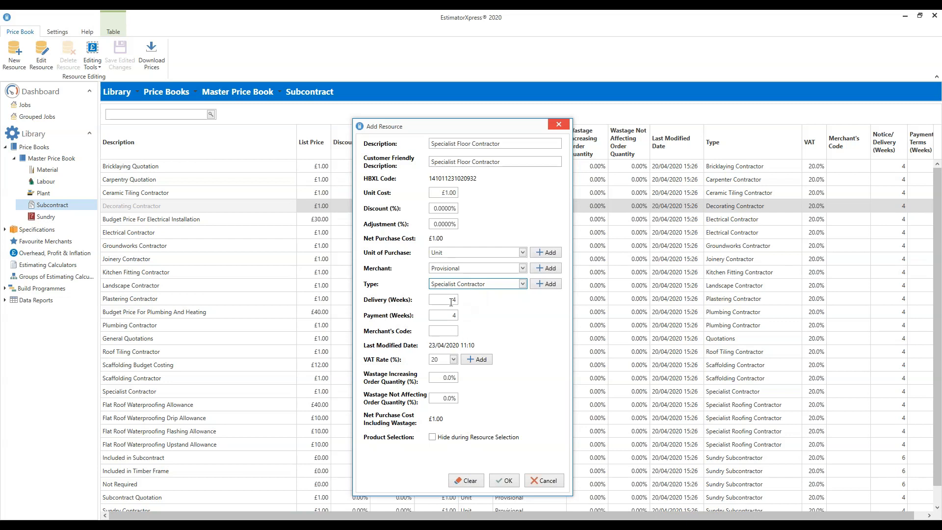
click(452, 300)
drag(499, 127, 446, 90)
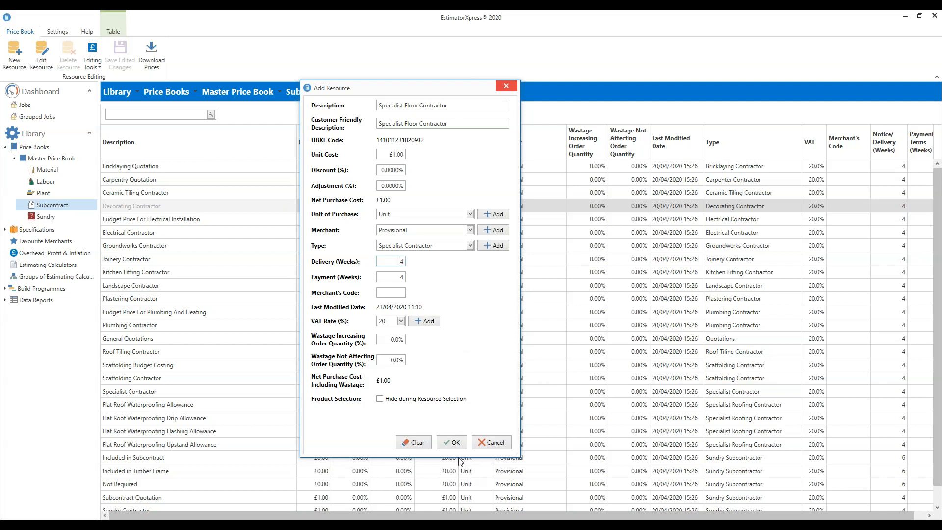
click(455, 445)
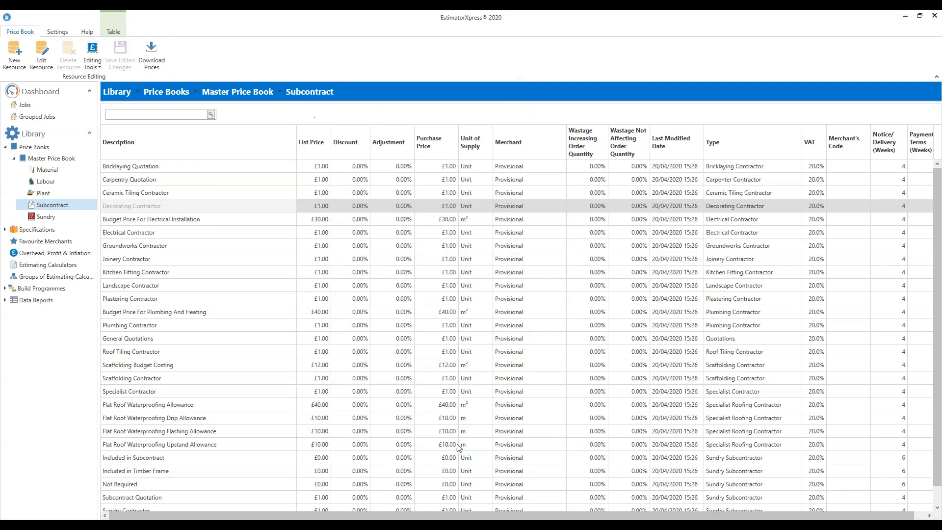
click(158, 219)
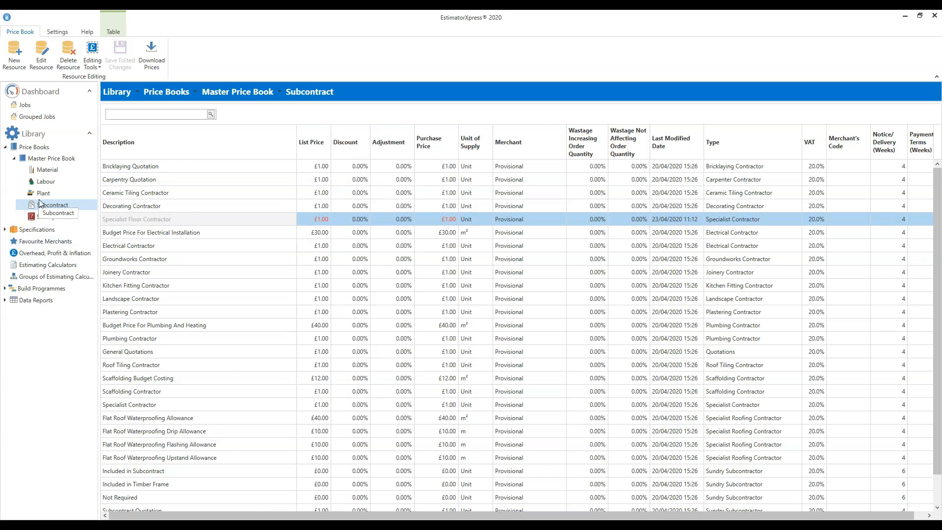
Step: Open the Sundry resources of the Master Price Book and select Design Fees
click(39, 219)
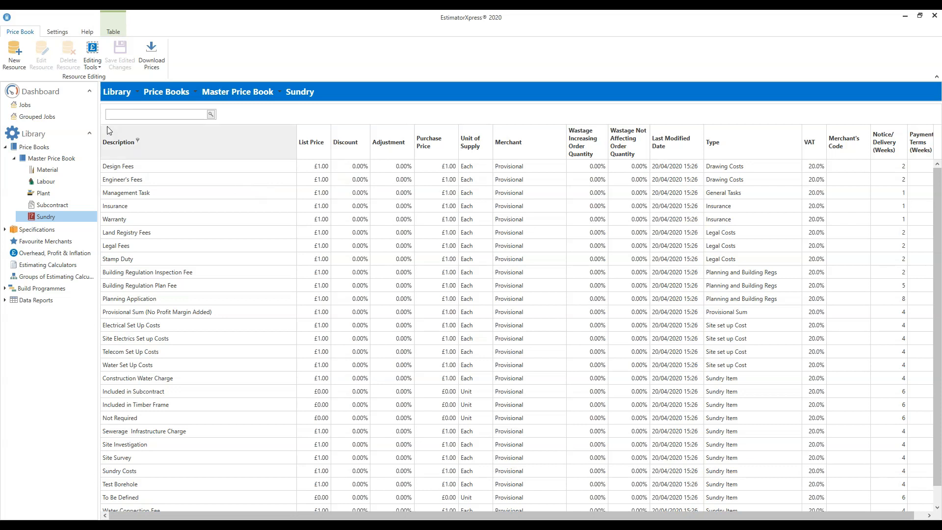
click(210, 167)
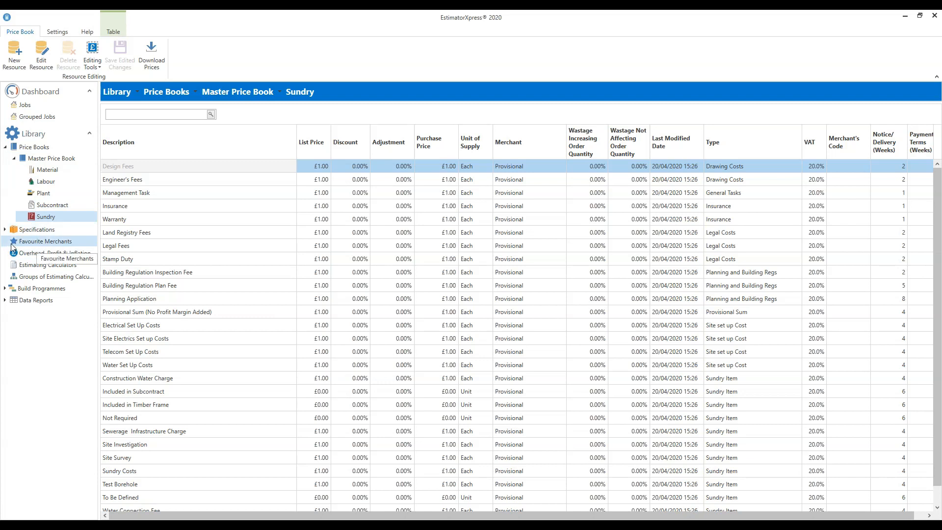
Step: Open the Favourite Merchants settings and default all materials to TradePoint
click(78, 243)
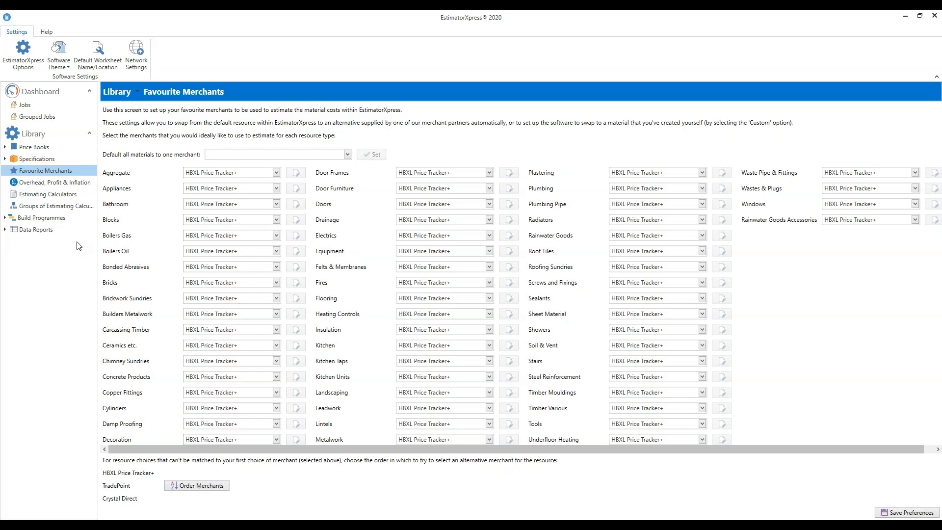
click(347, 155)
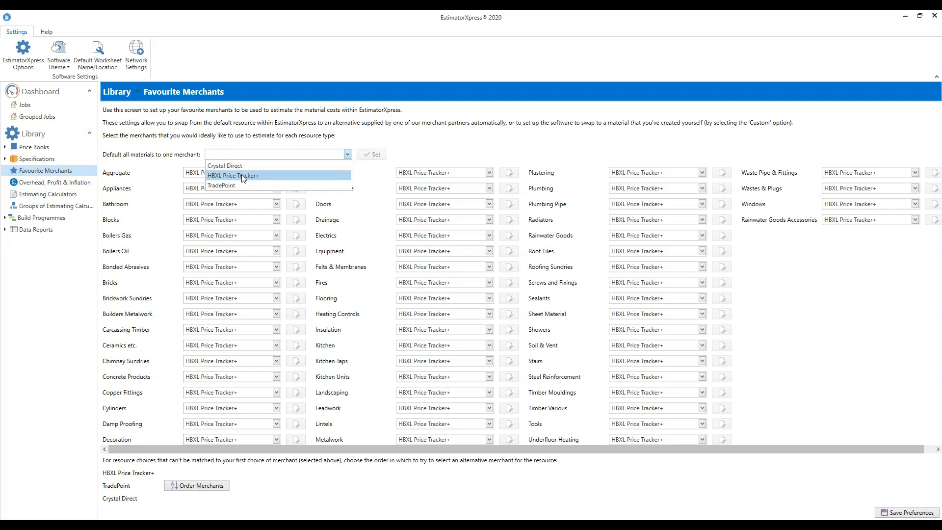
click(432, 142)
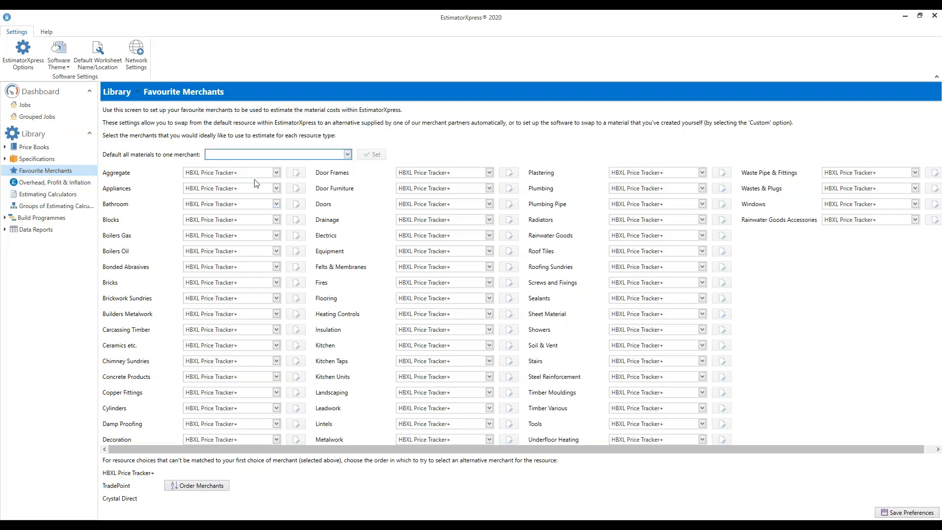
click(348, 155)
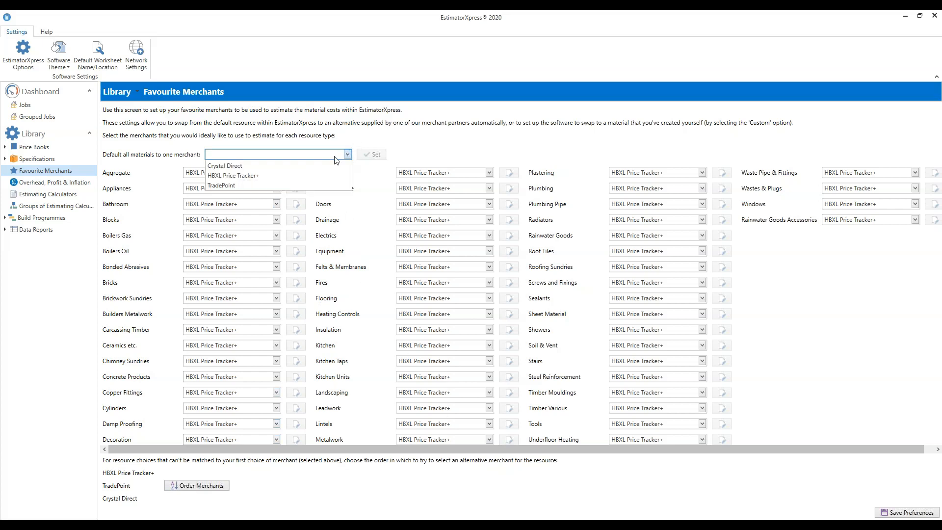
click(237, 185)
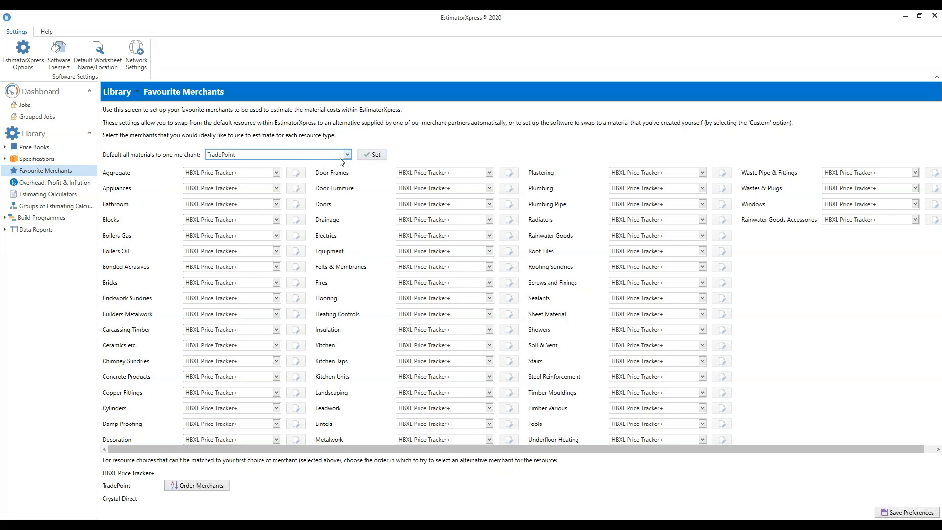
click(375, 155)
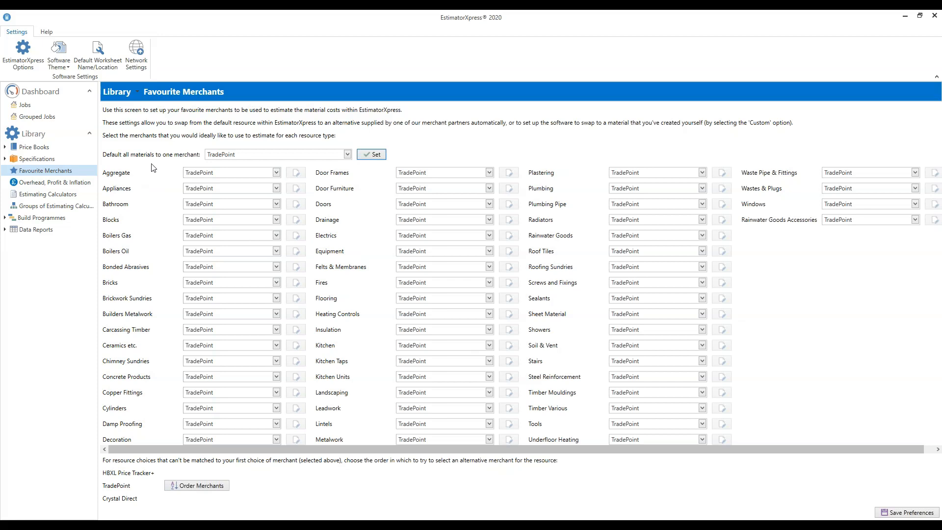
Step: Set HBXL Price Tracker+ as the favourite merchant for Aggregate and Carcassing Timber
click(276, 173)
click(254, 198)
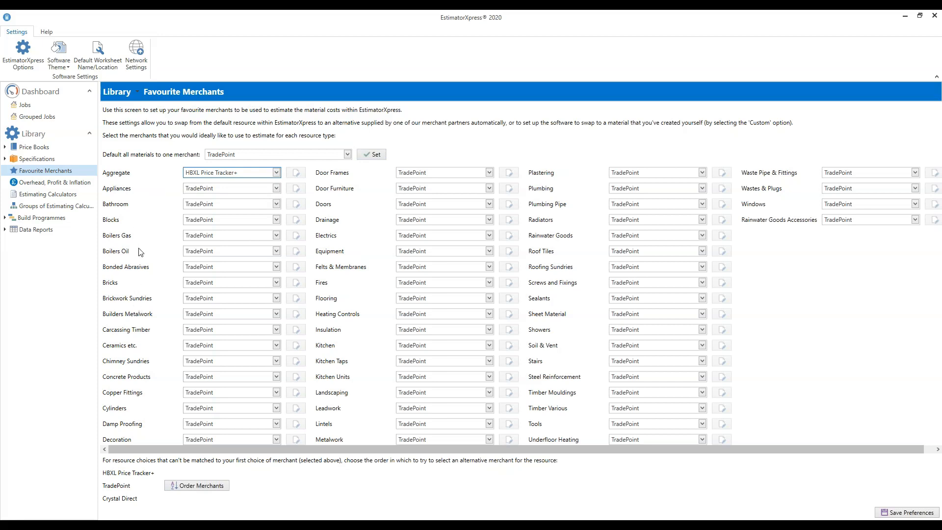
click(276, 330)
click(261, 348)
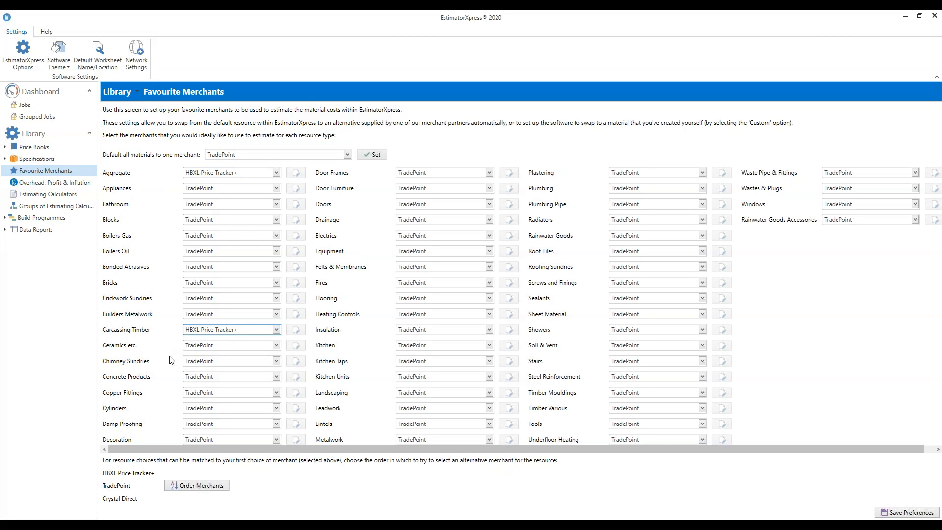
Step: Set HBXL Price Tracker+ as the favourite merchant for Timber Mouldings, Timber Various and Doors
click(703, 392)
click(638, 413)
click(702, 409)
click(697, 429)
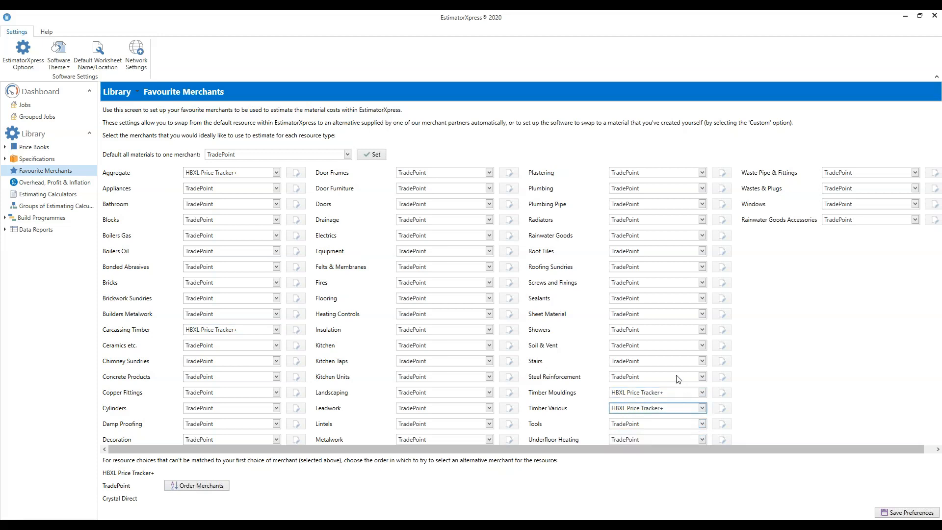
click(489, 203)
click(471, 226)
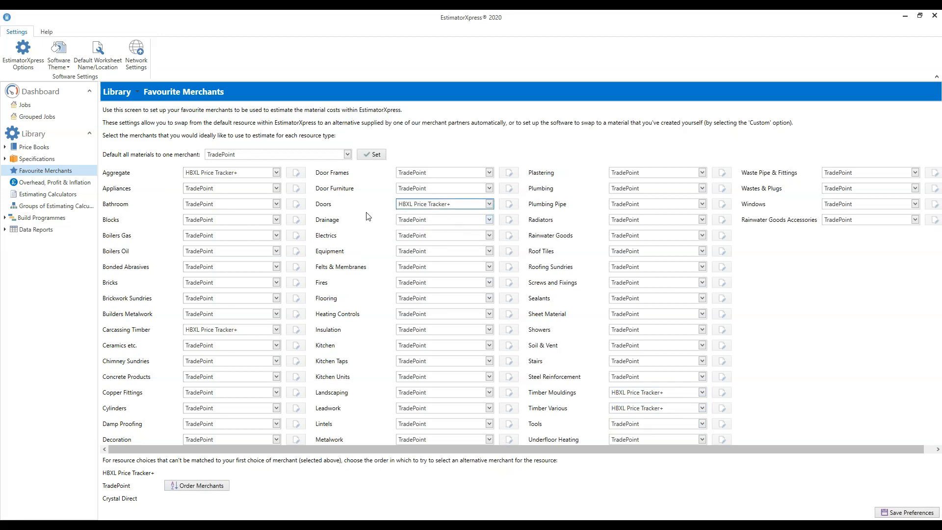